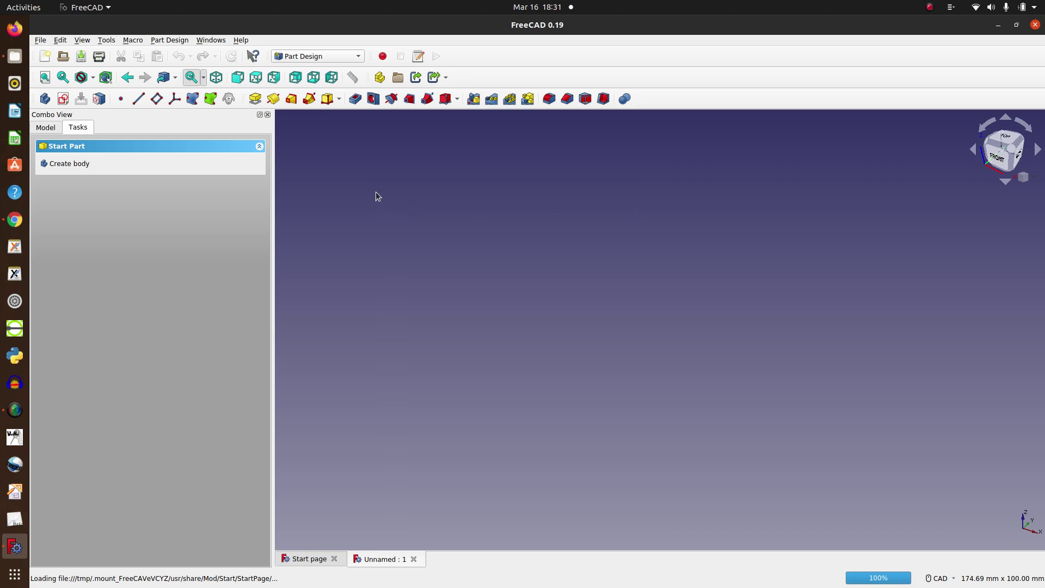
- Create a new body and start a sketch in it on the XZ plane
{"action": "left_click", "coordinate": [45, 99]}
{"action": "left_click", "coordinate": [47, 127]}
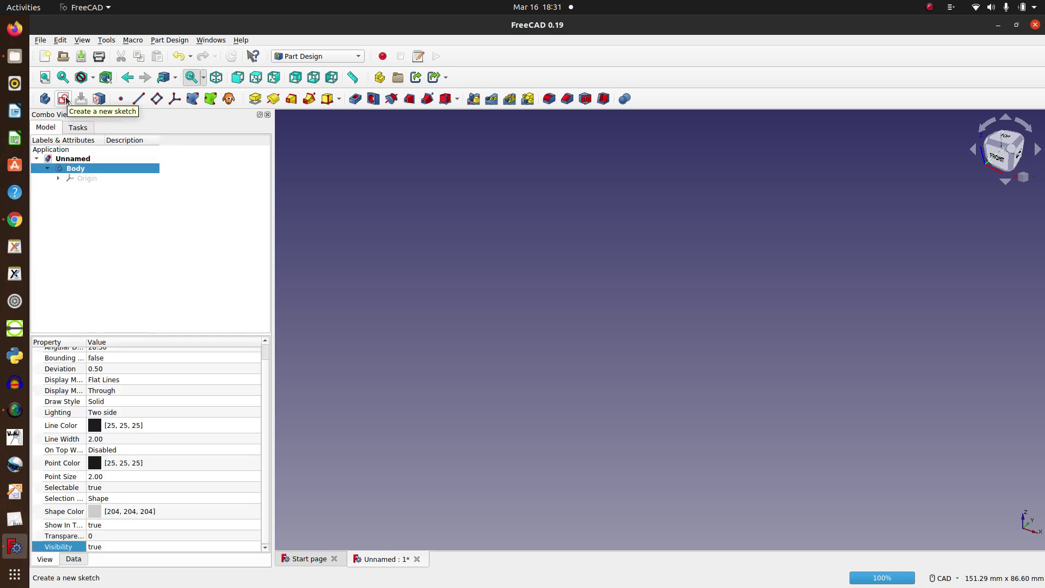
{"action": "left_click", "coordinate": [65, 100]}
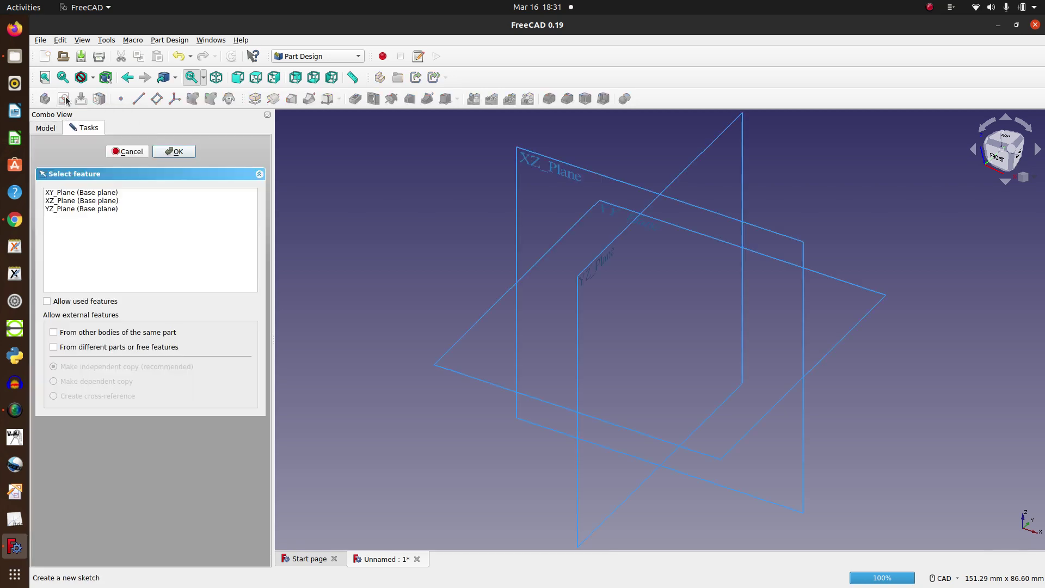
{"action": "left_click", "coordinate": [572, 169]}
{"action": "left_click", "coordinate": [170, 150]}
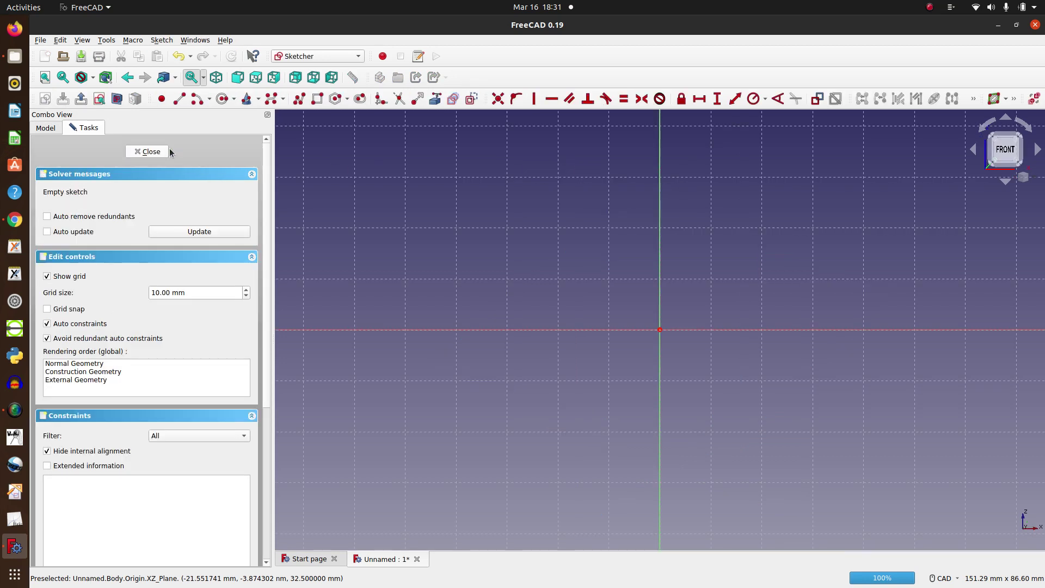
- With grid snap enabled, sketch a 10 × 30 mm rectangle standing on the horizontal axis from x = -30 to -20 mm, and close the sketch
{"action": "left_click", "coordinate": [317, 99]}
{"action": "left_click", "coordinate": [61, 310]}
{"action": "left_click", "coordinate": [507, 177]}
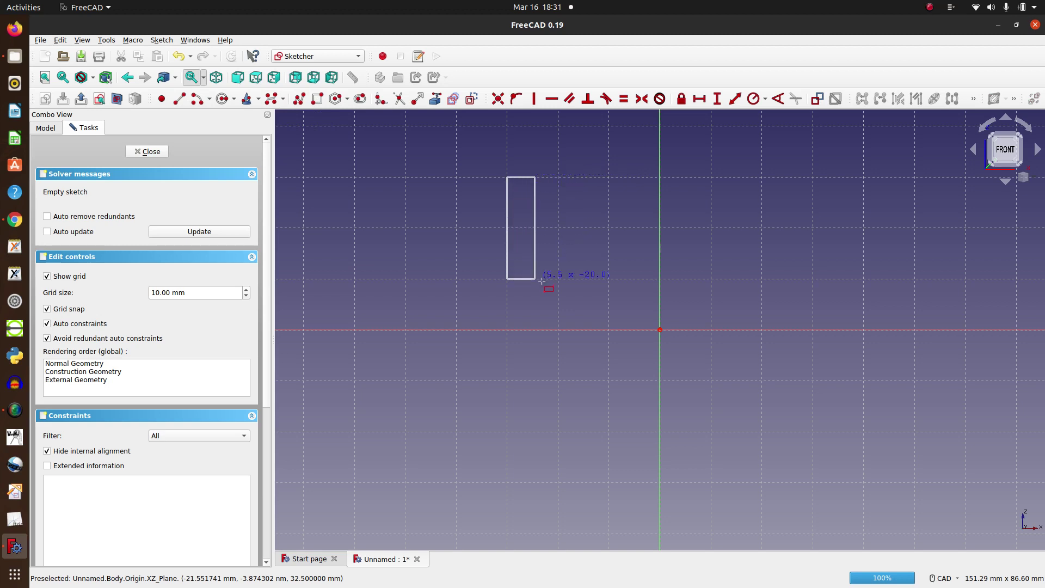
{"action": "left_click", "coordinate": [556, 328]}
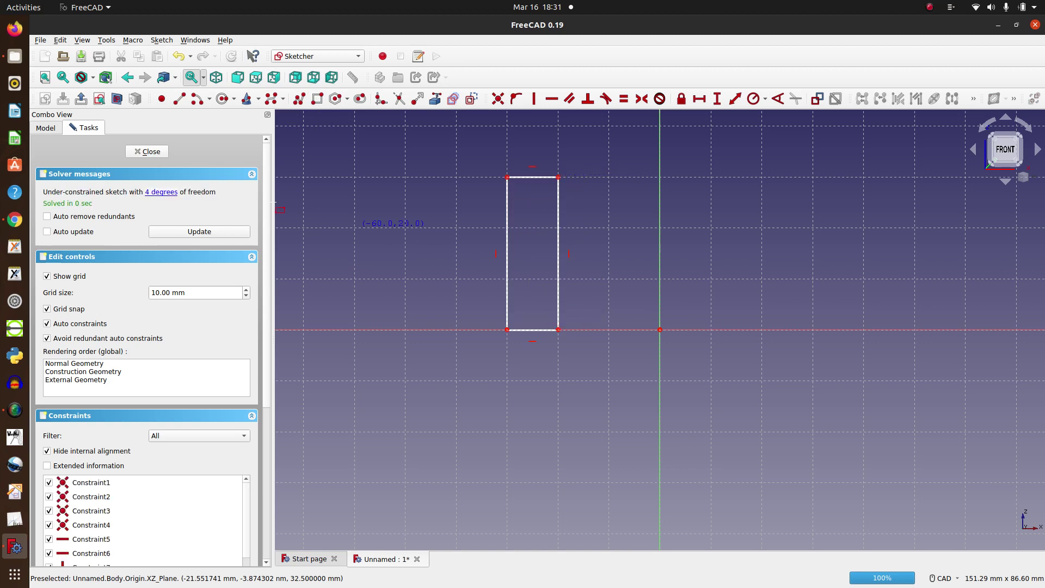
{"action": "left_click", "coordinate": [149, 152]}
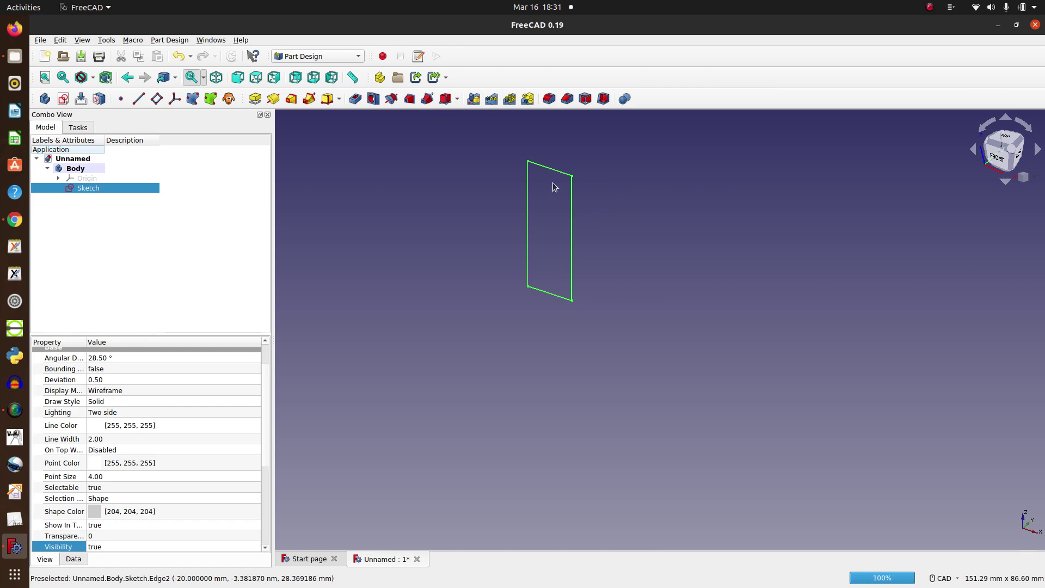
- Try revolving the rectangle about the base X axis and about the base Z axis, and cancel the revolution
{"action": "left_click", "coordinate": [273, 99]}
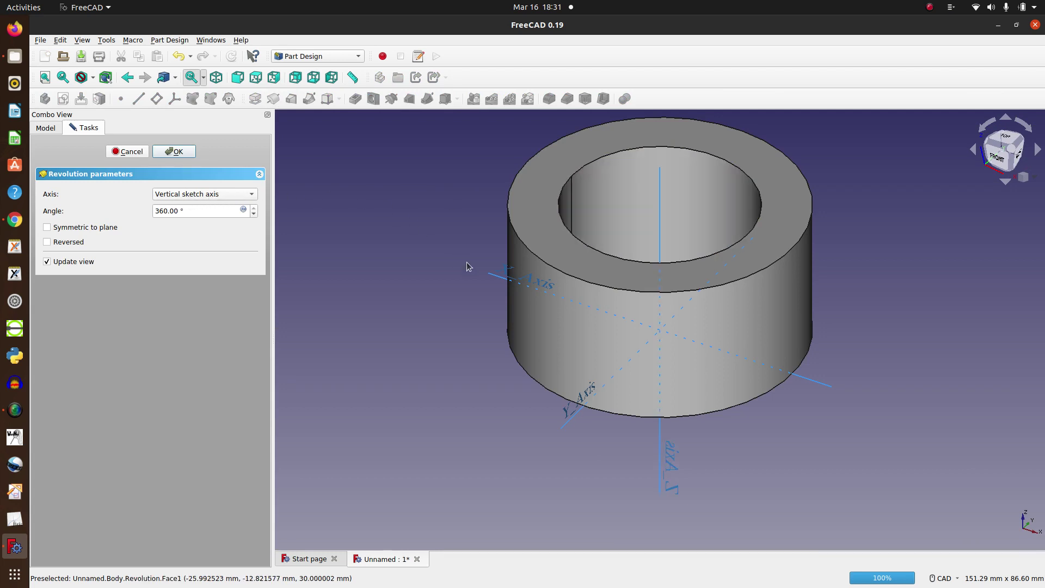
{"action": "left_click", "coordinate": [495, 277]}
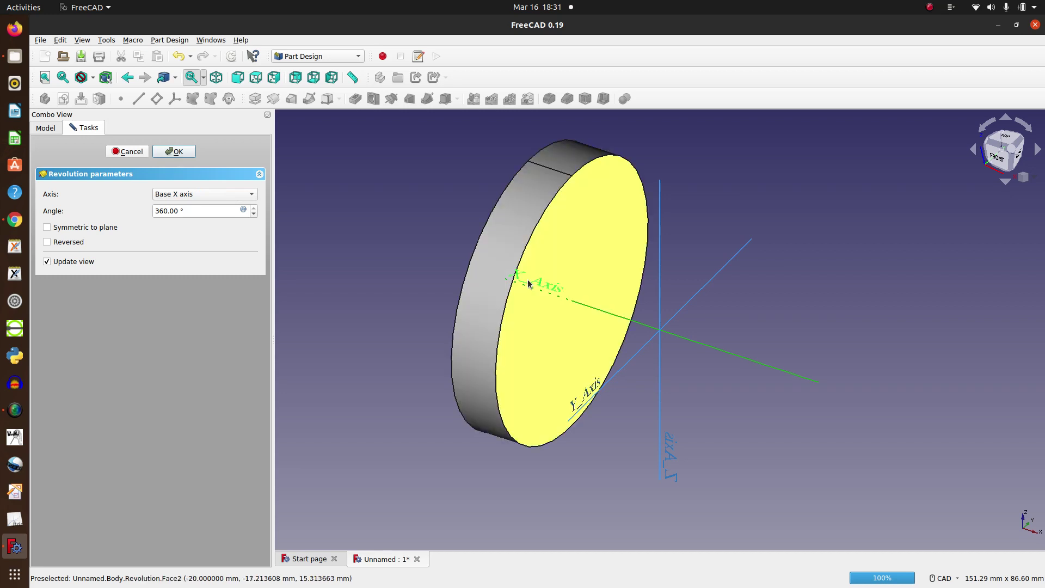
{"action": "left_click", "coordinate": [227, 194]}
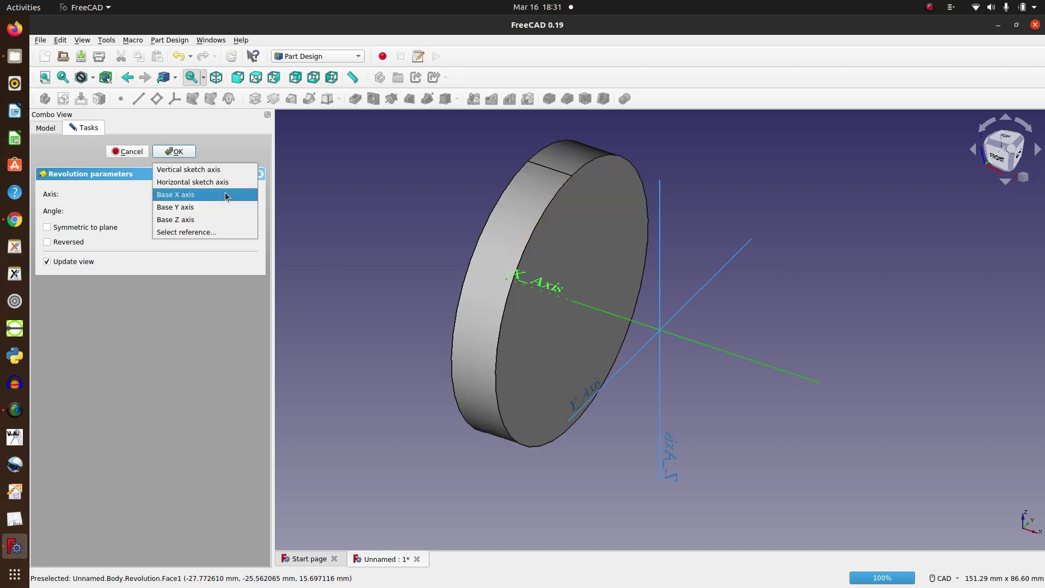
{"action": "left_click", "coordinate": [178, 194]}
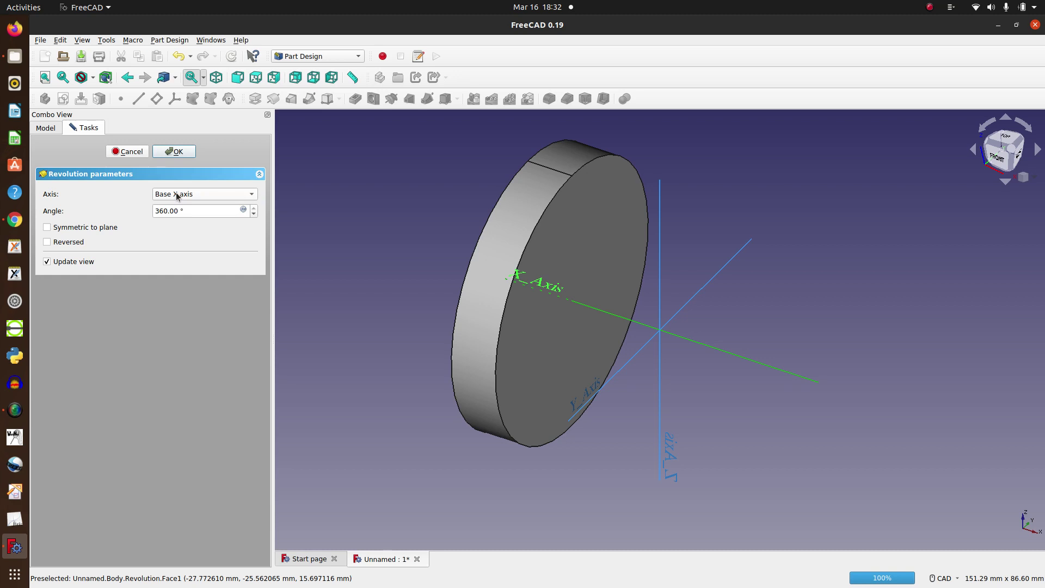
{"action": "left_click", "coordinate": [660, 278]}
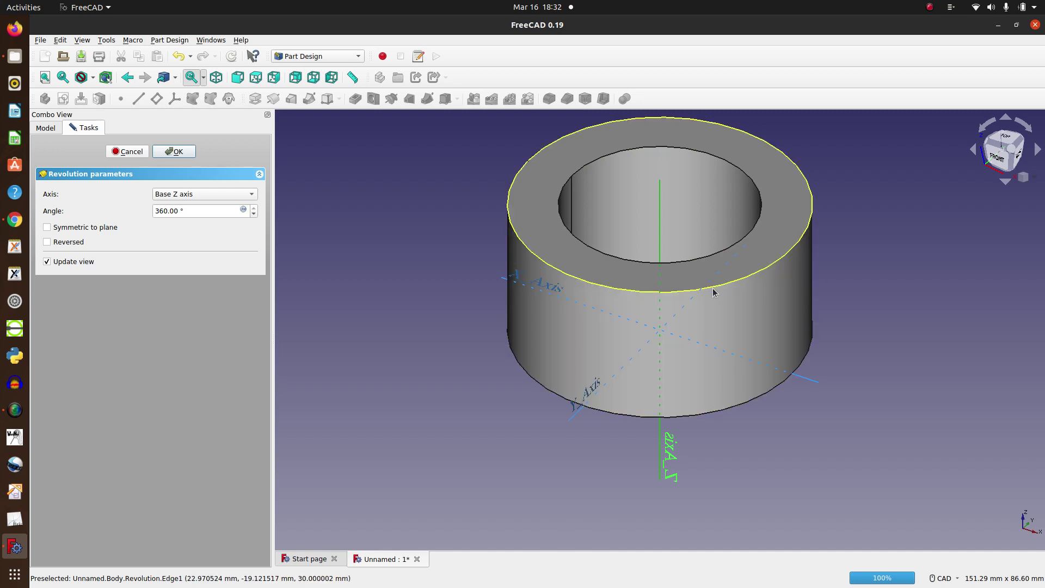
{"action": "left_click", "coordinate": [122, 151]}
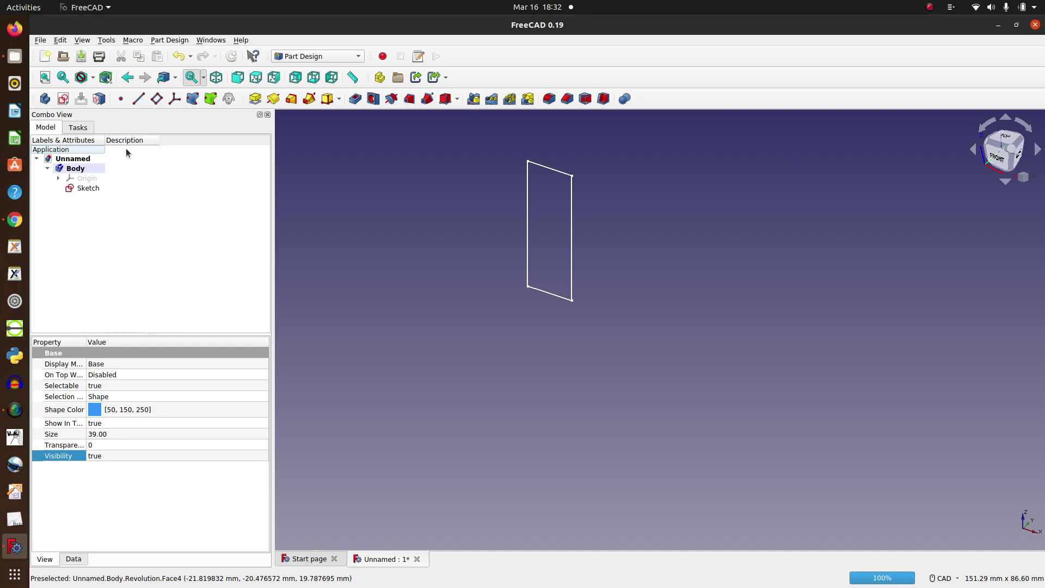
- Create a second XZ-plane sketch with a vertical line about 30 mm long, about 10 mm from the vertical axis on the side opposite the rectangle
{"action": "left_click", "coordinate": [62, 98]}
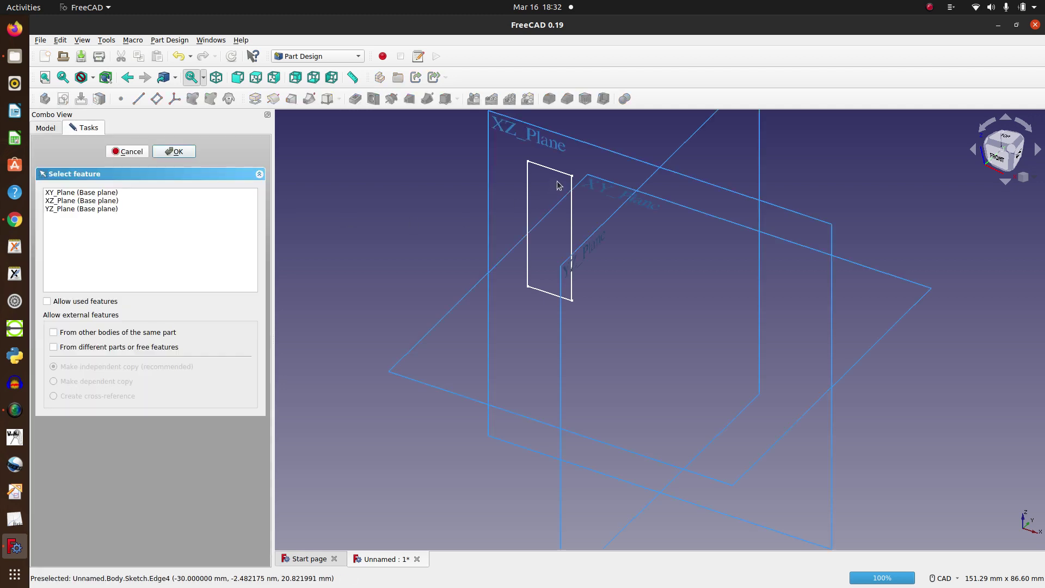
{"action": "left_click", "coordinate": [599, 152]}
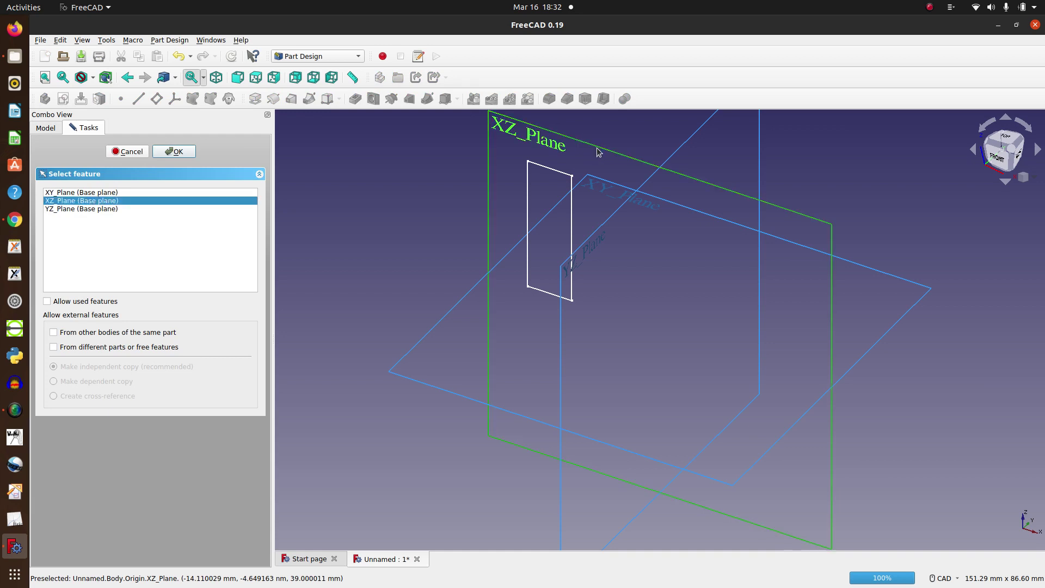
{"action": "left_click", "coordinate": [182, 150]}
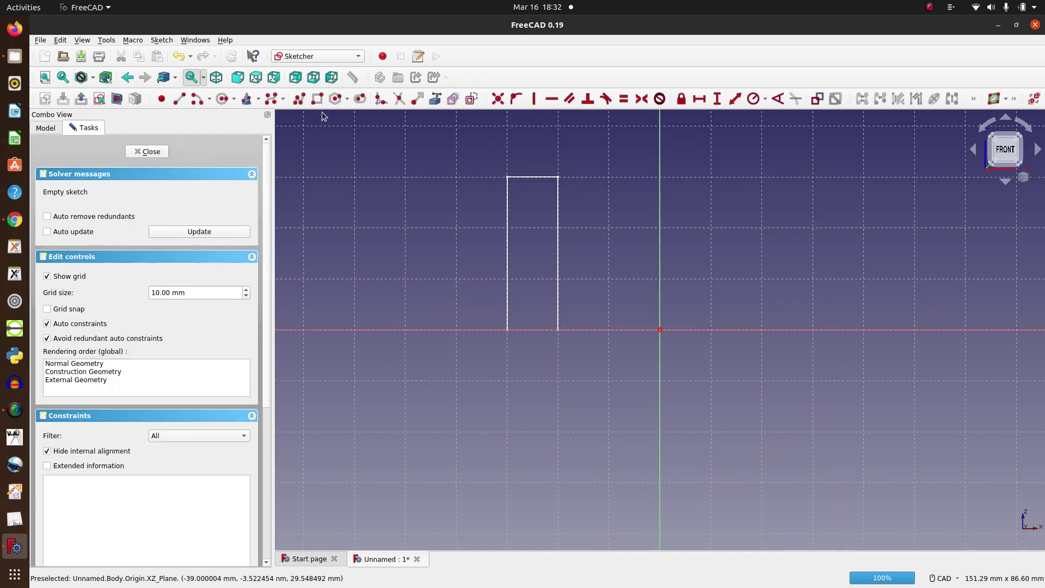
{"action": "left_click", "coordinate": [179, 98]}
{"action": "left_click", "coordinate": [712, 177]}
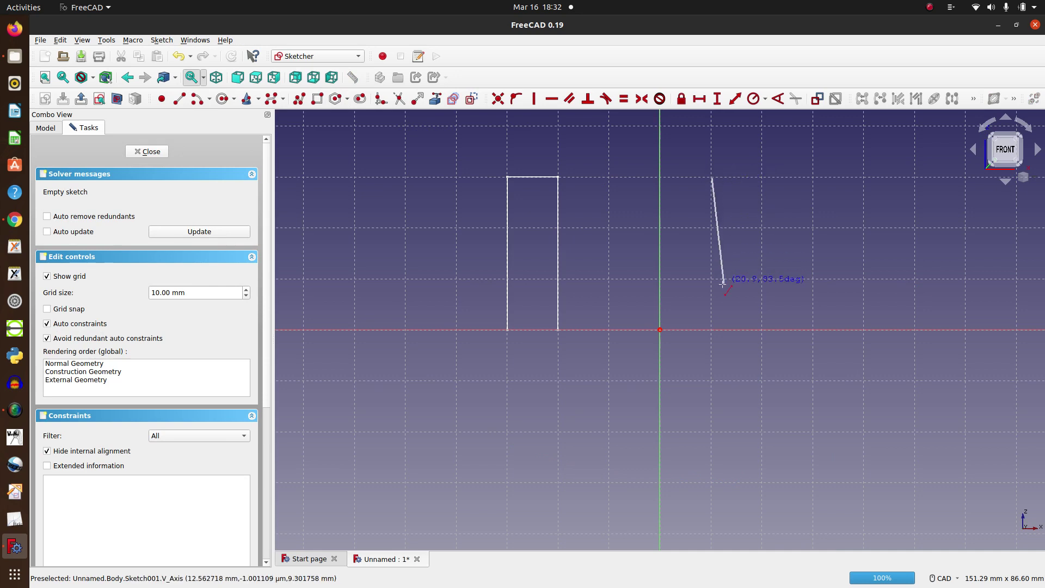
{"action": "left_click", "coordinate": [713, 328]}
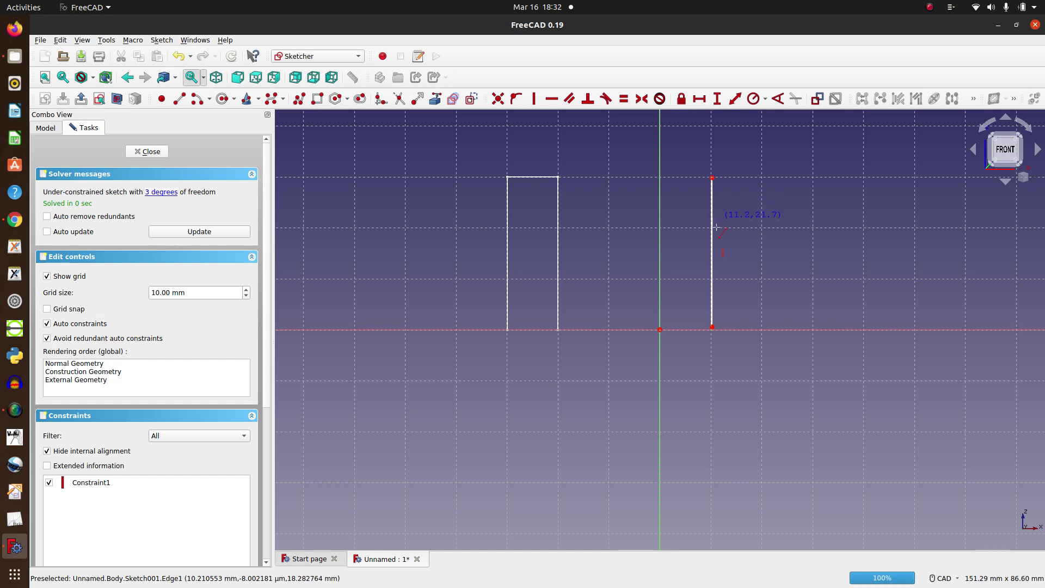
{"action": "left_click", "coordinate": [144, 152]}
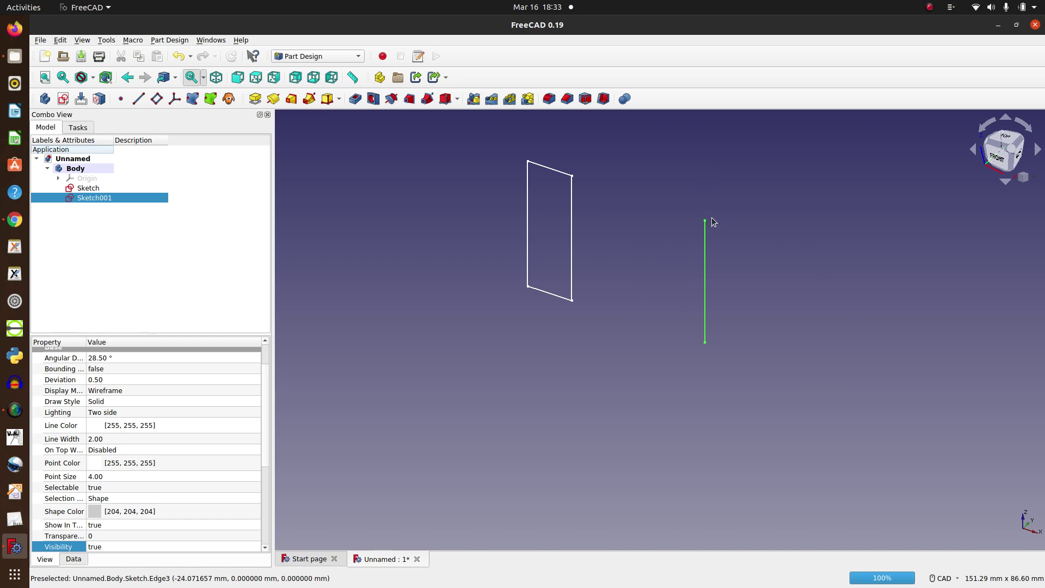
- Try revolving the rectangle sketch about the line of the second sketch, and cancel the revolution
{"action": "left_click", "coordinate": [83, 188]}
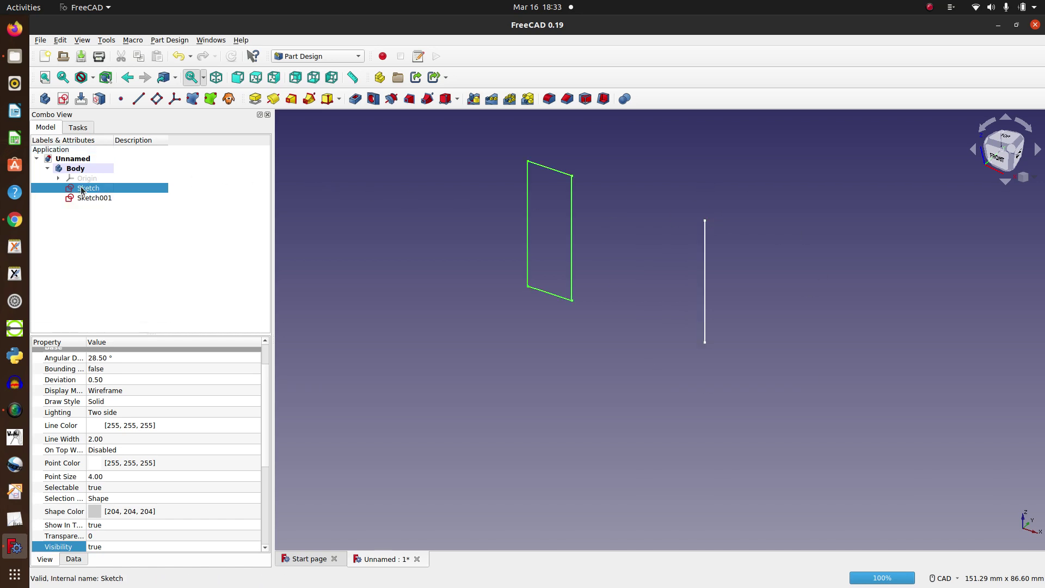
{"action": "left_click", "coordinate": [275, 99]}
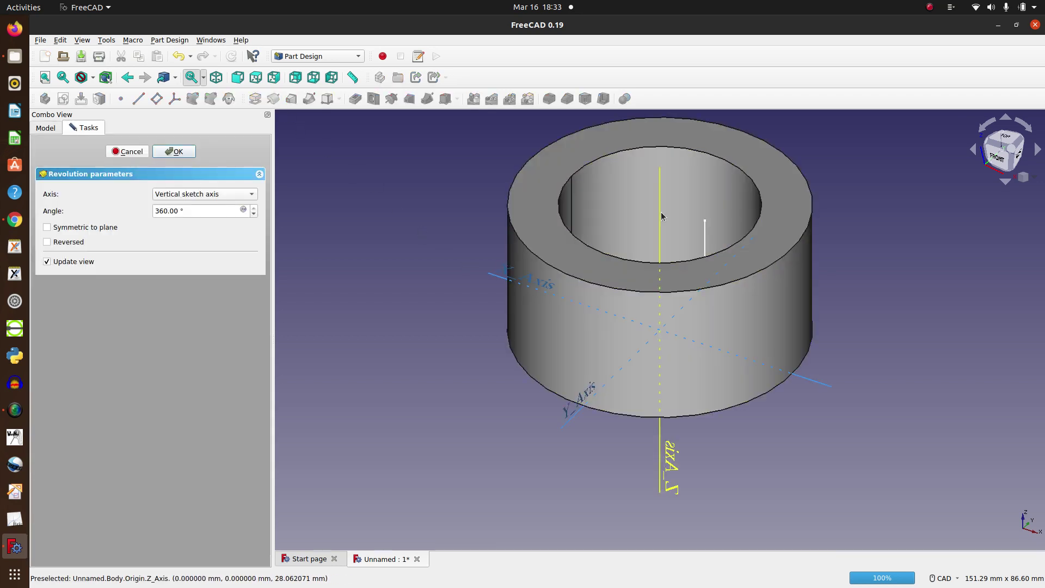
{"action": "left_click", "coordinate": [706, 232]}
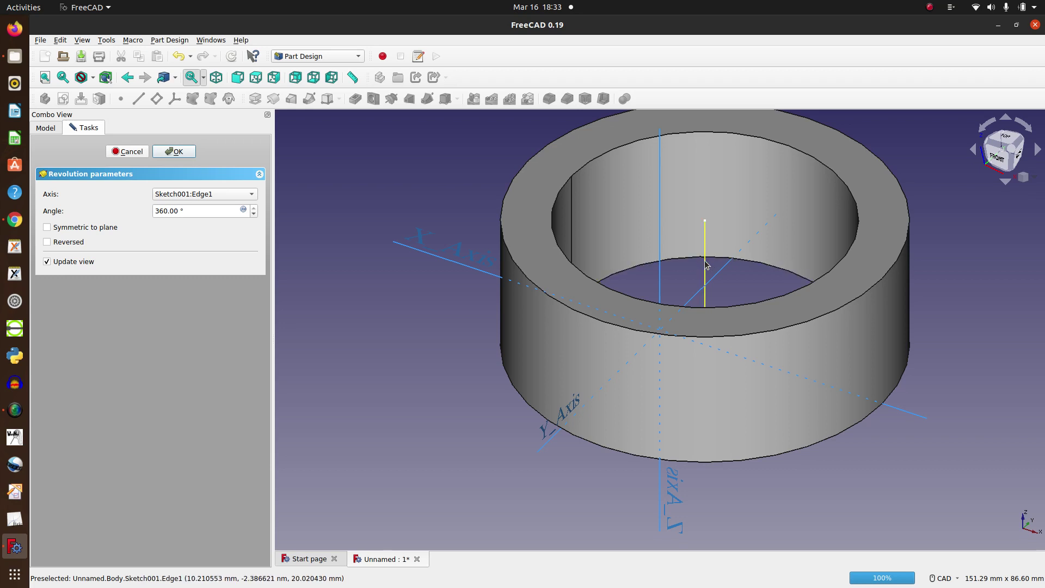
{"action": "key", "text": "Escape"}
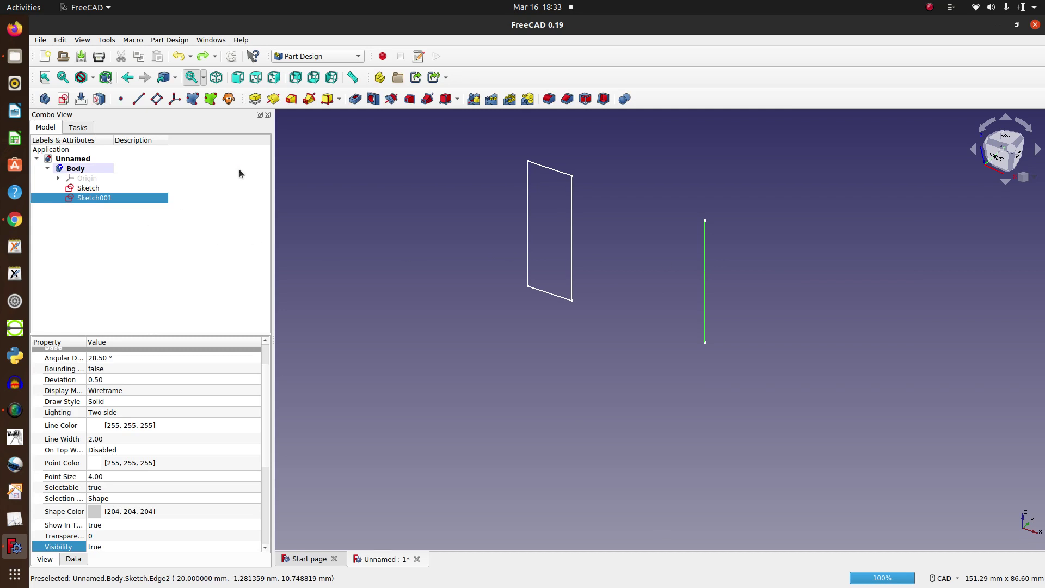
- Preview the rectangle's revolution again with the axis set to Select reference and the second sketch's line picked, and cancel it
{"action": "left_click", "coordinate": [88, 188]}
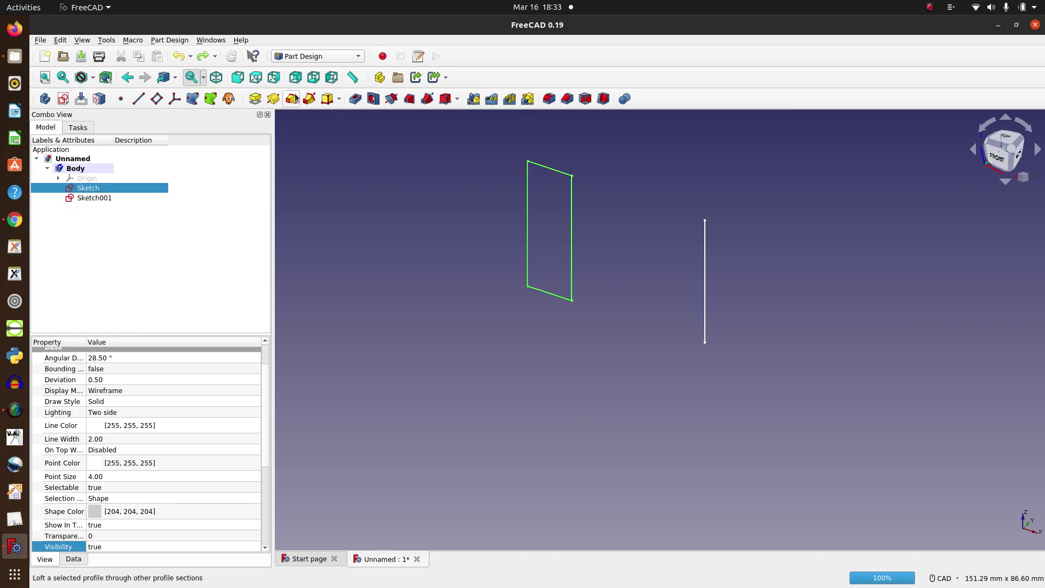
{"action": "left_click", "coordinate": [274, 100]}
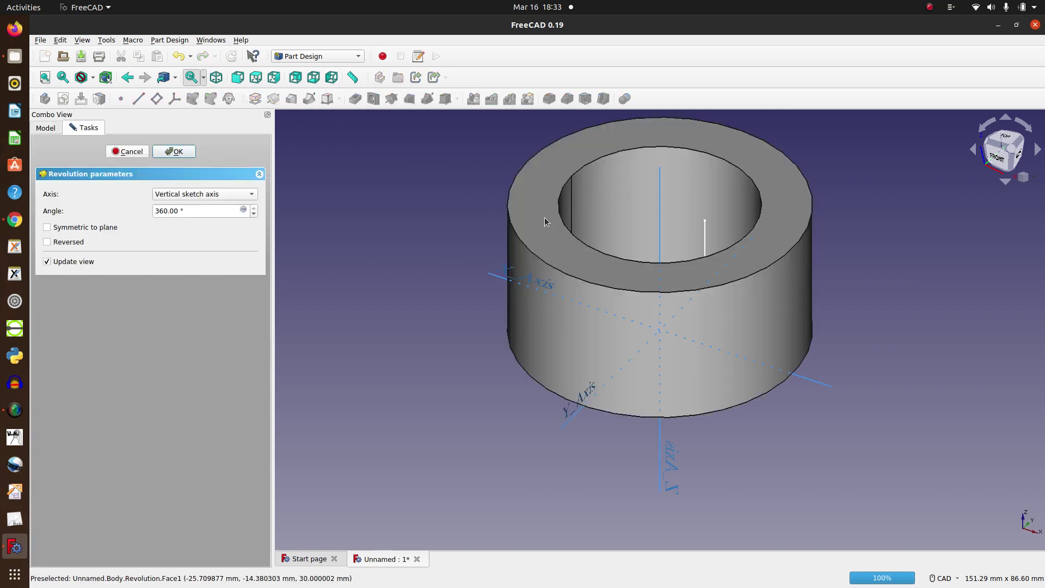
{"action": "left_click", "coordinate": [238, 195]}
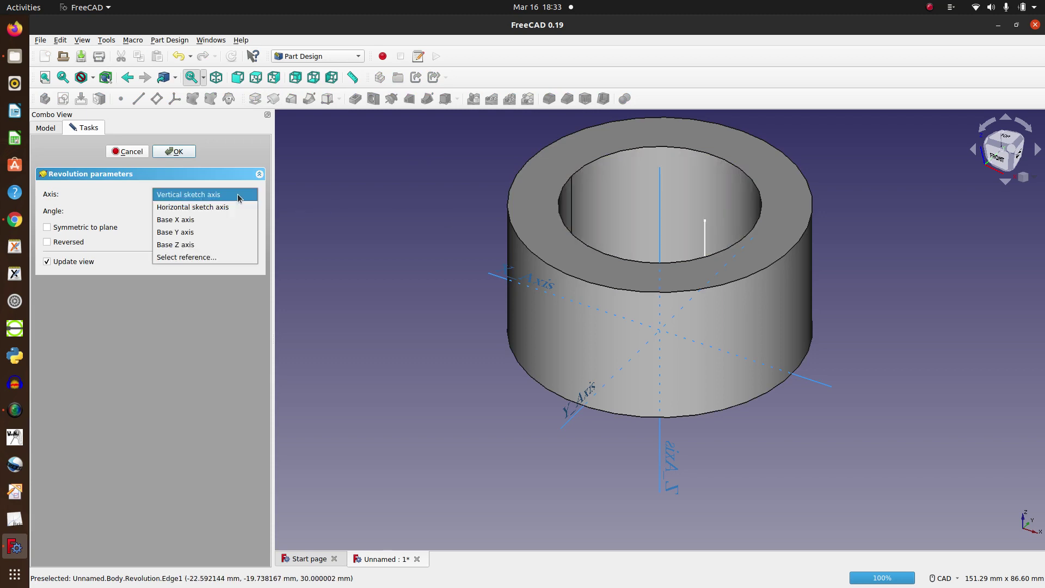
{"action": "left_click", "coordinate": [206, 257]}
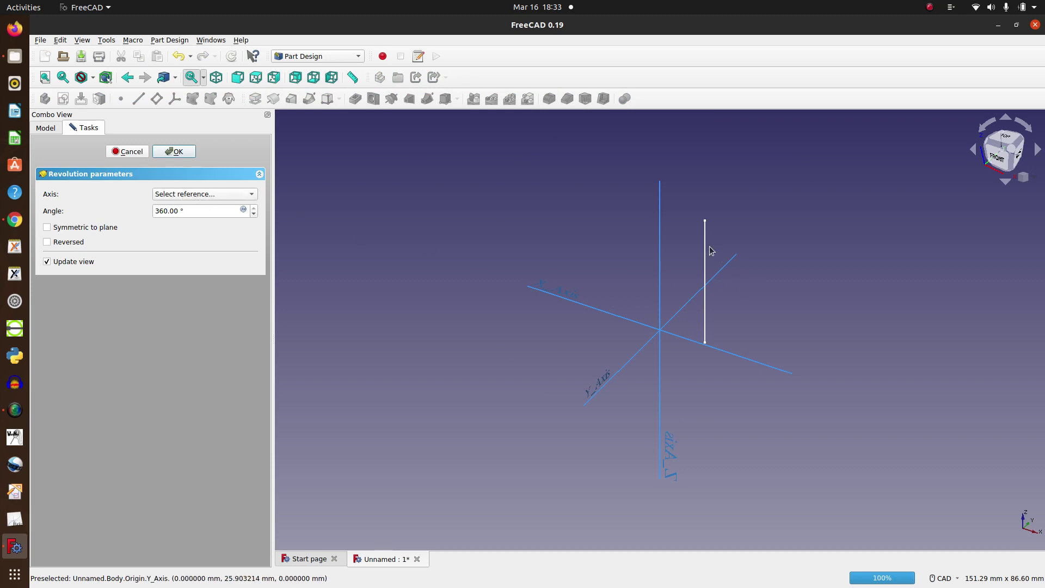
{"action": "left_click", "coordinate": [706, 248]}
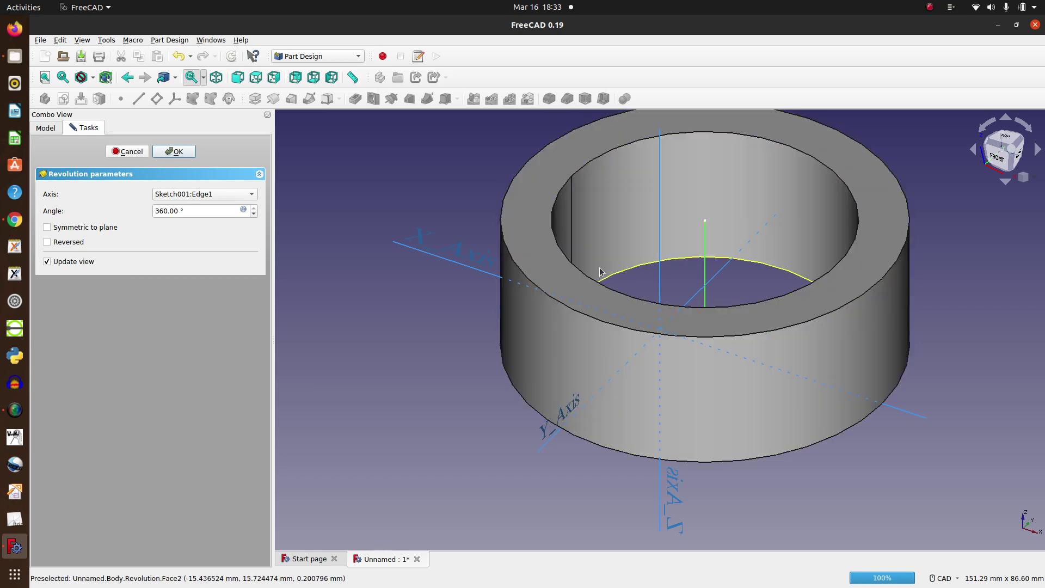
{"action": "left_click", "coordinate": [143, 152]}
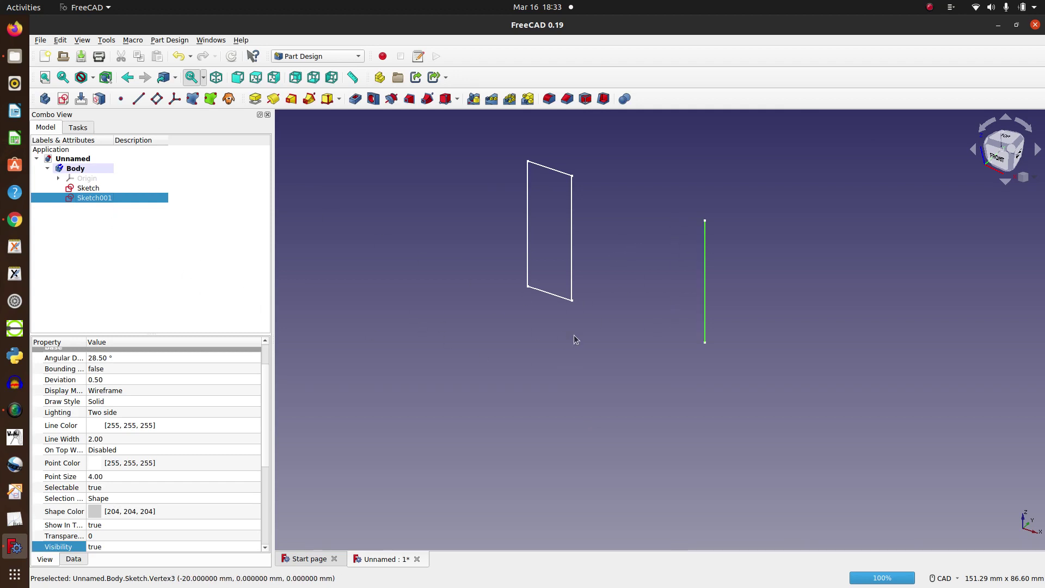
- Create a datum line attached through two points to the second sketch's line, with an attachment offset of -20 mm in the x-direction
{"action": "left_click", "coordinate": [138, 100]}
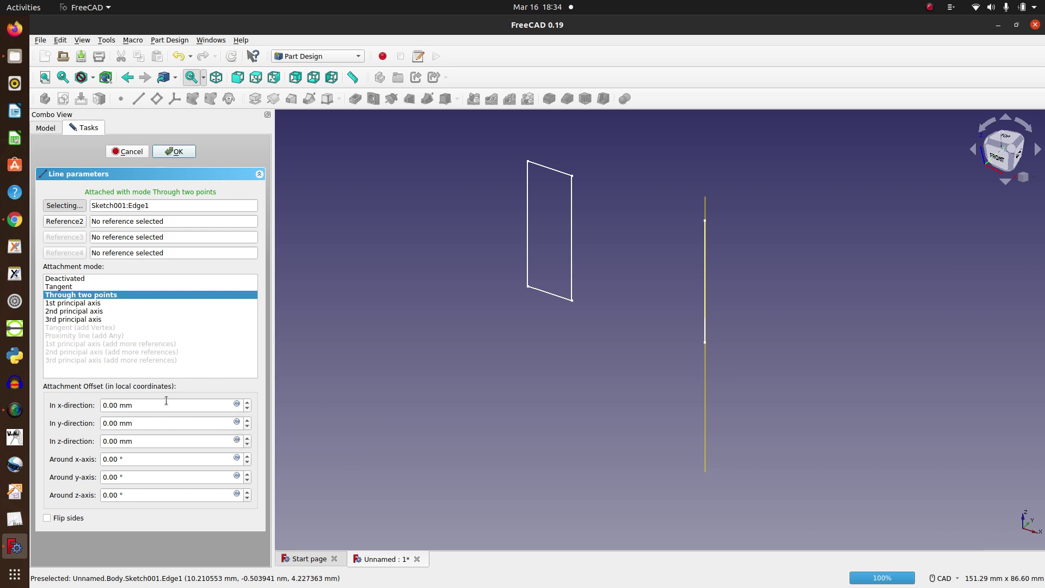
{"action": "left_click", "coordinate": [182, 405]}
{"action": "scroll", "coordinate": [203, 403], "scroll_direction": "up", "scroll_amount": 5}
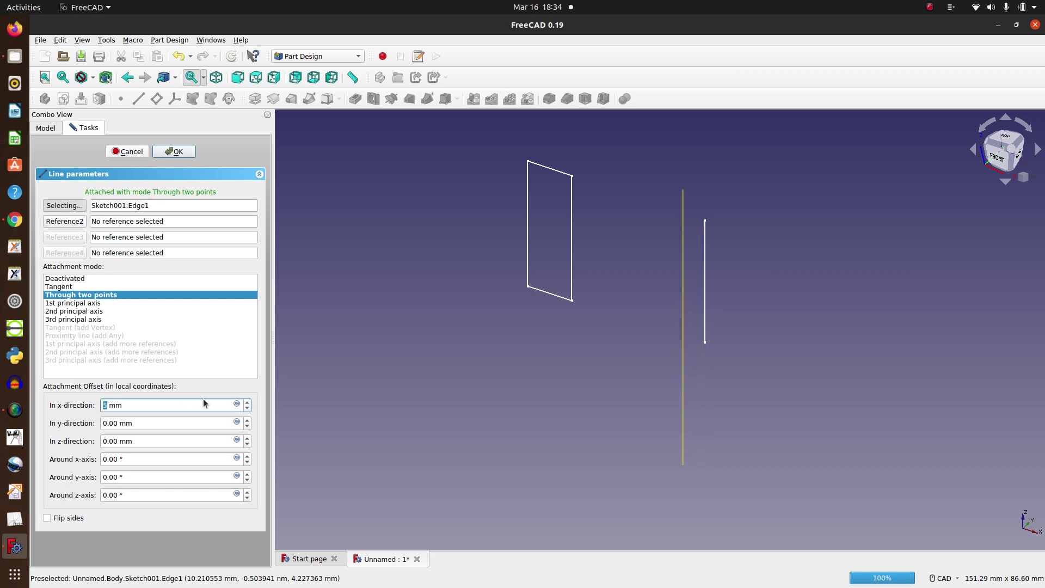
{"action": "scroll", "coordinate": [204, 403], "scroll_direction": "up", "scroll_amount": 10}
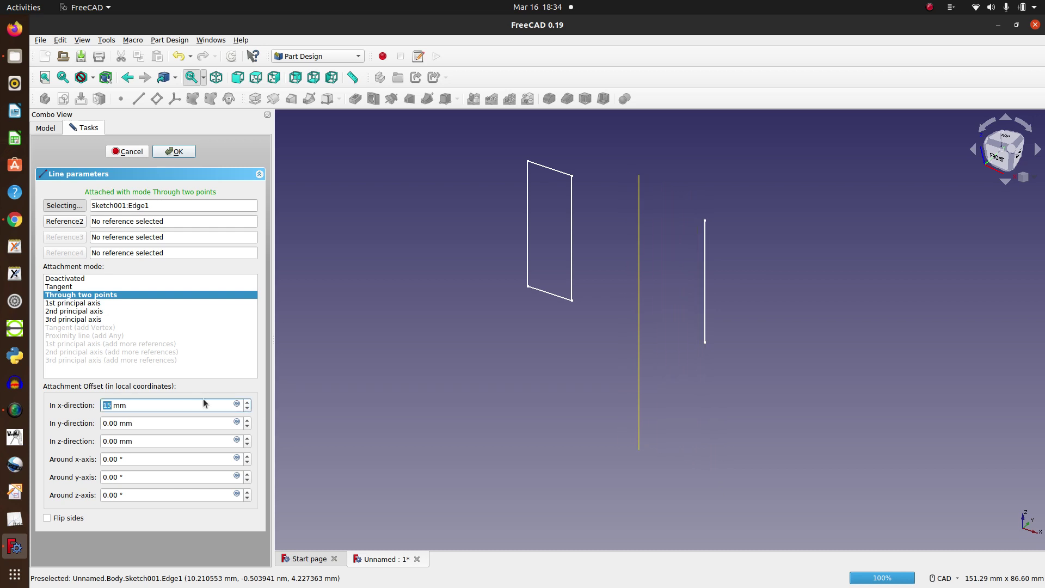
{"action": "scroll", "coordinate": [204, 403], "scroll_direction": "down", "scroll_amount": 20}
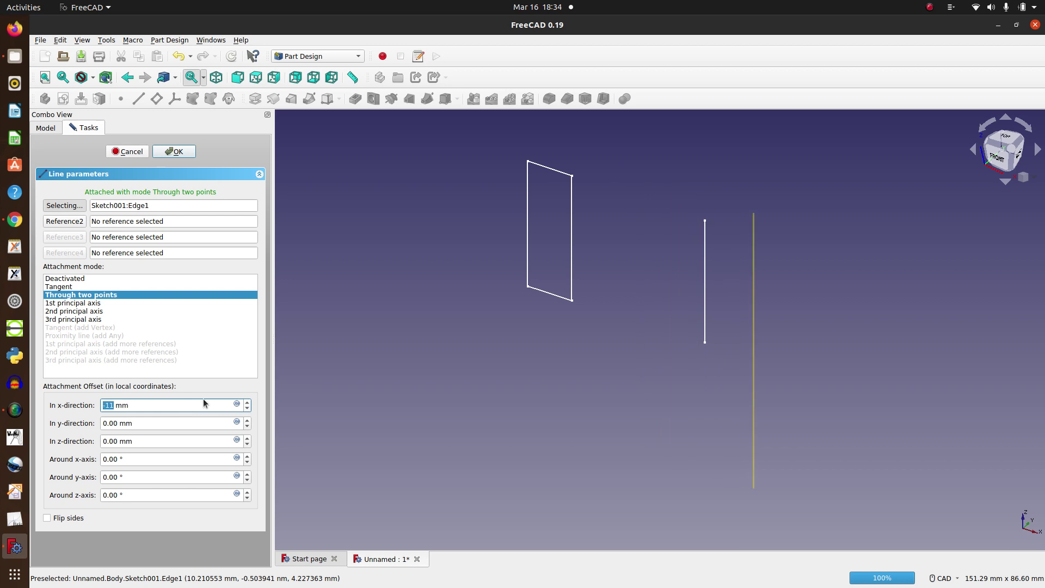
{"action": "scroll", "coordinate": [204, 403], "scroll_direction": "down", "scroll_amount": 12}
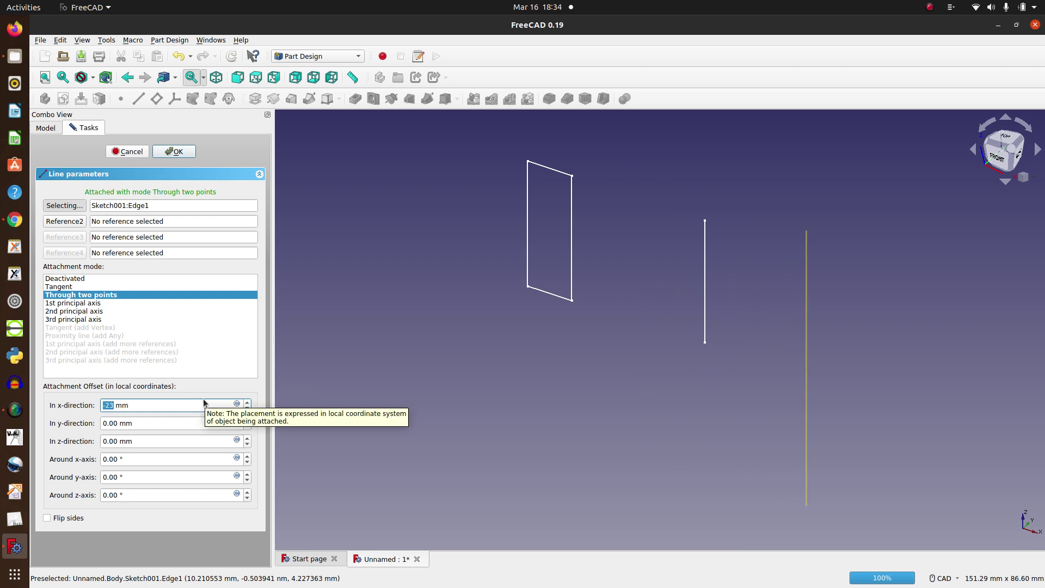
{"action": "scroll", "coordinate": [204, 402], "scroll_direction": "up", "scroll_amount": 3}
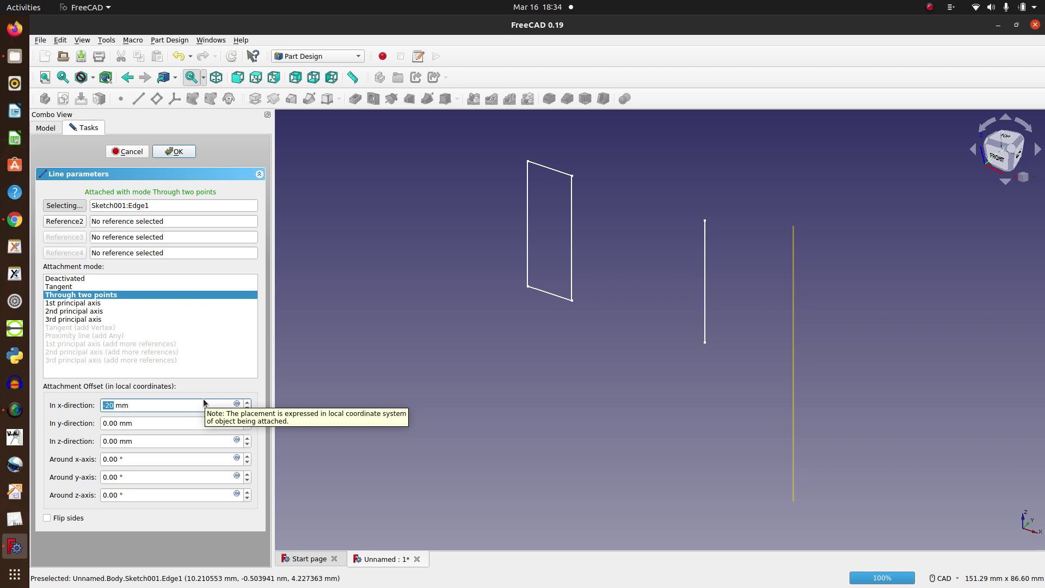
{"action": "left_click", "coordinate": [175, 152]}
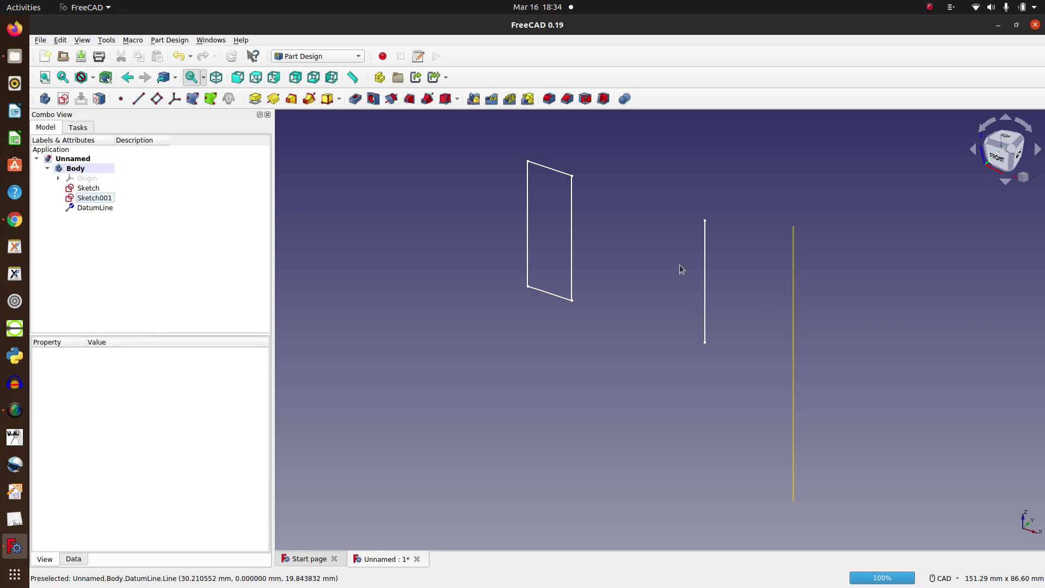
- Preview the rectangle sketch's revolution with the axis set to Select reference and the datum line picked, and cancel it
{"action": "left_click", "coordinate": [95, 189]}
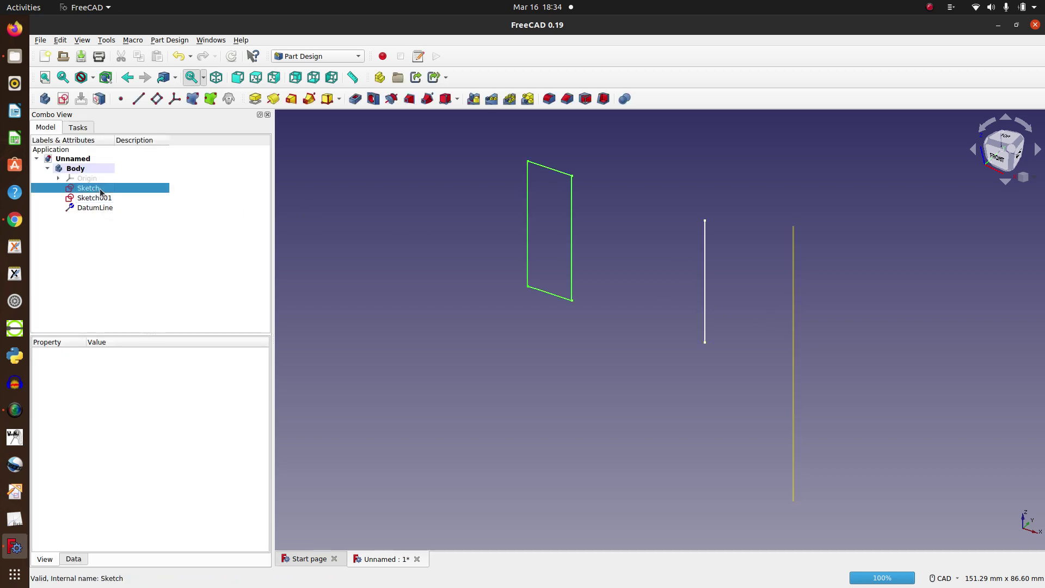
{"action": "left_click", "coordinate": [273, 99]}
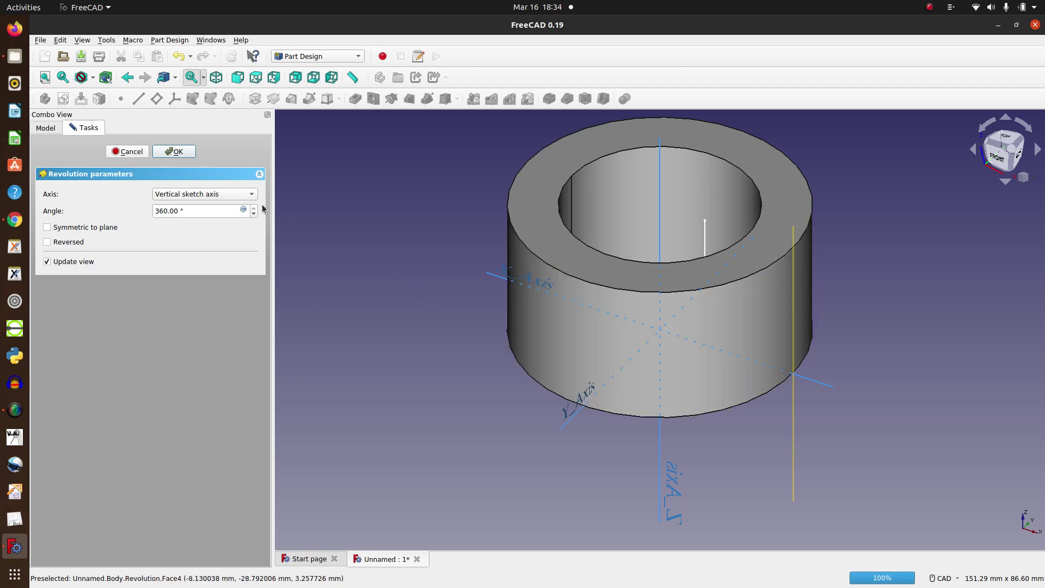
{"action": "left_click", "coordinate": [243, 198]}
{"action": "left_click", "coordinate": [220, 259]}
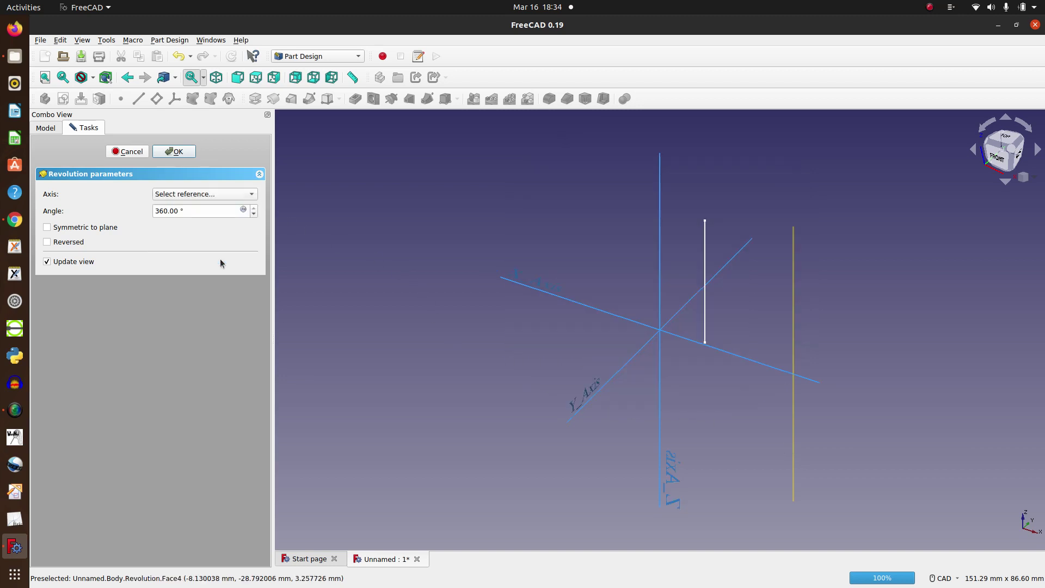
{"action": "left_click", "coordinate": [792, 417]}
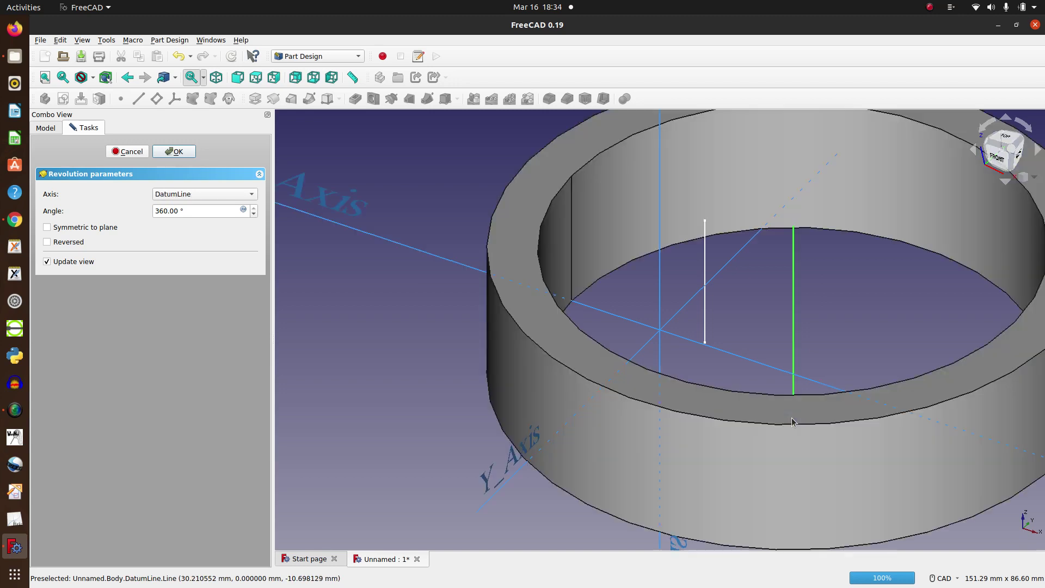
{"action": "scroll", "coordinate": [679, 369], "scroll_direction": "down", "scroll_amount": 3}
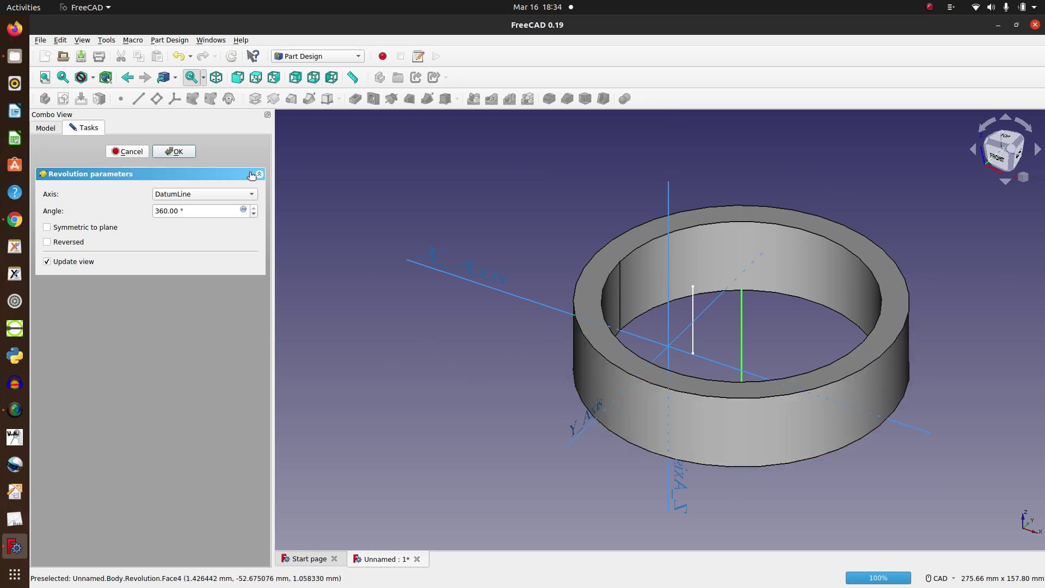
{"action": "left_click", "coordinate": [130, 152]}
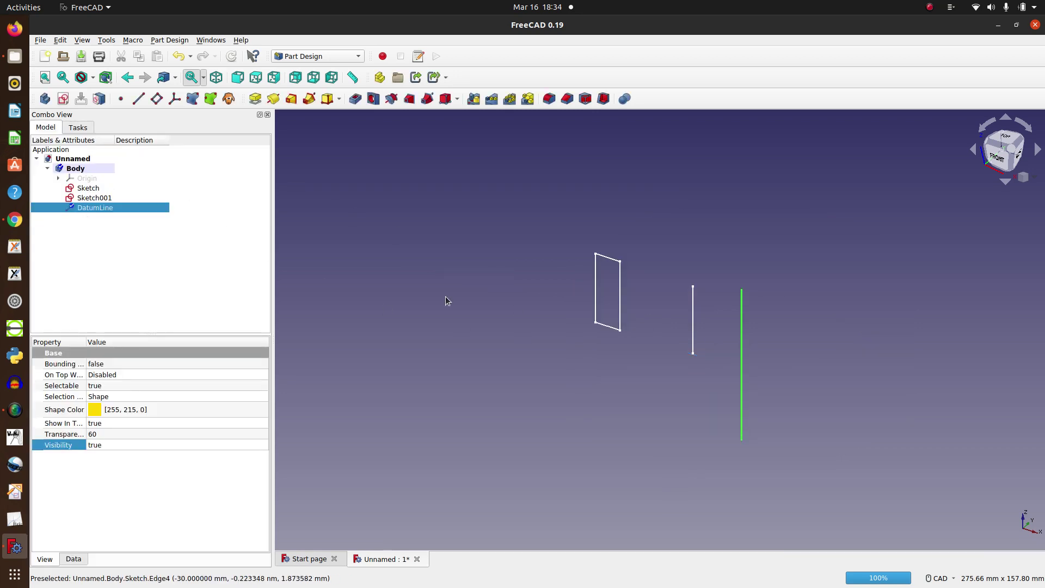
- Create a third sketch on the XZ plane with a horizontal line about 33 mm long, about 10 mm below the horizontal axis
{"action": "left_click", "coordinate": [95, 198]}
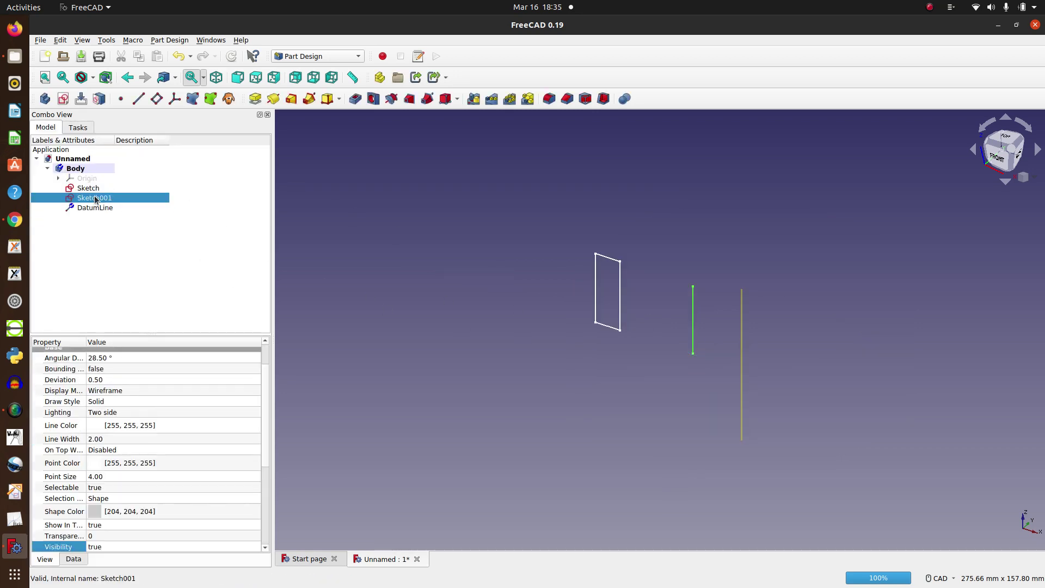
{"action": "left_click", "coordinate": [88, 187]}
{"action": "left_click", "coordinate": [75, 168]}
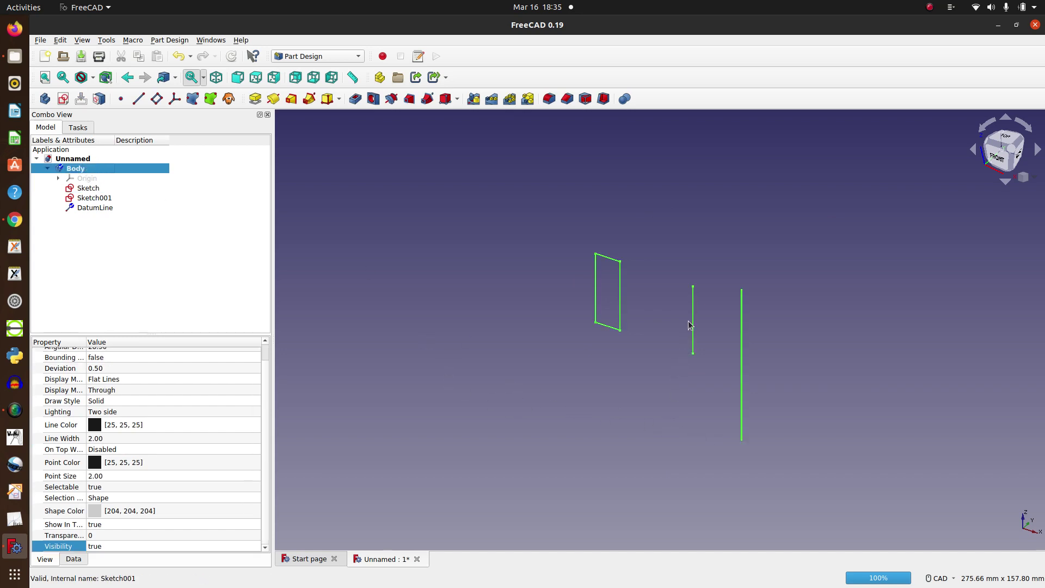
{"action": "left_click", "coordinate": [62, 99]}
{"action": "left_click", "coordinate": [557, 321]}
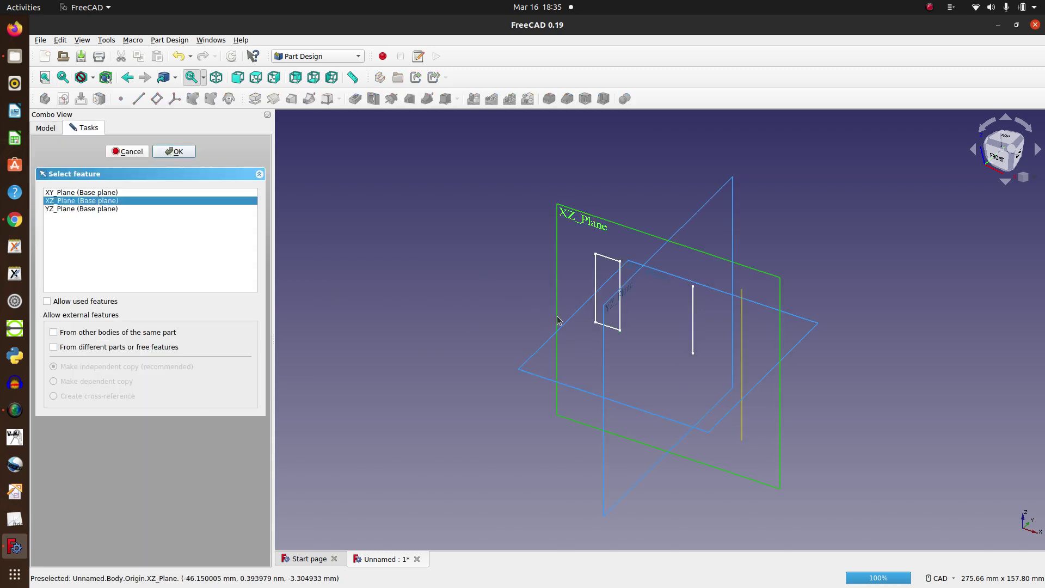
{"action": "left_click", "coordinate": [173, 152]}
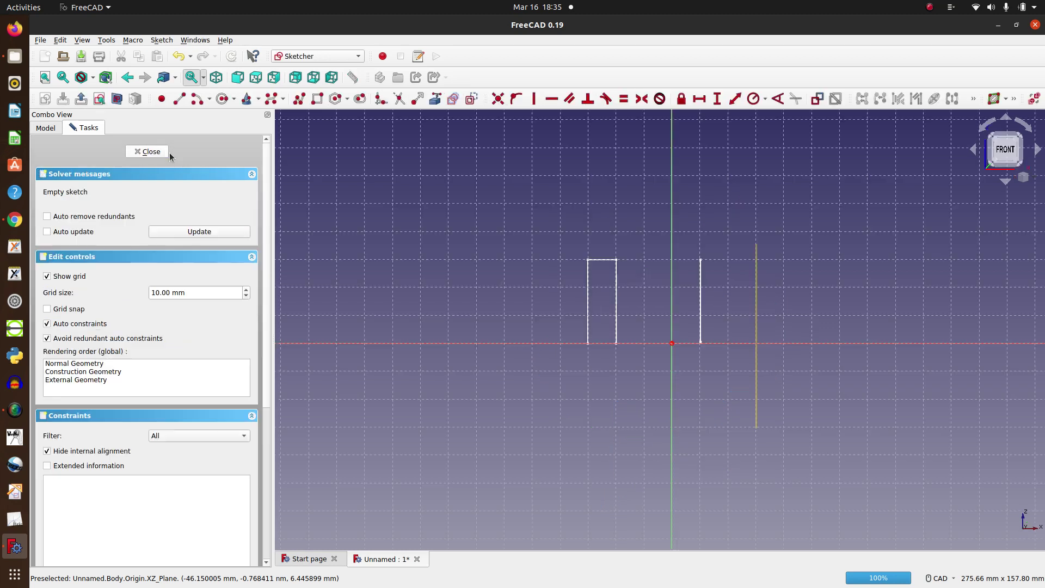
{"action": "left_click", "coordinate": [567, 373]}
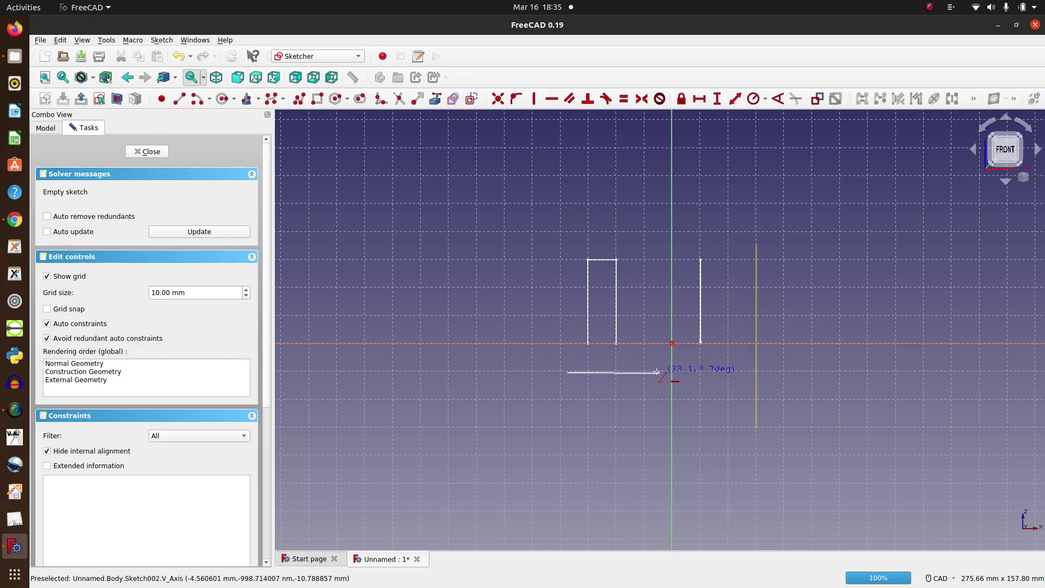
{"action": "left_click", "coordinate": [661, 373]}
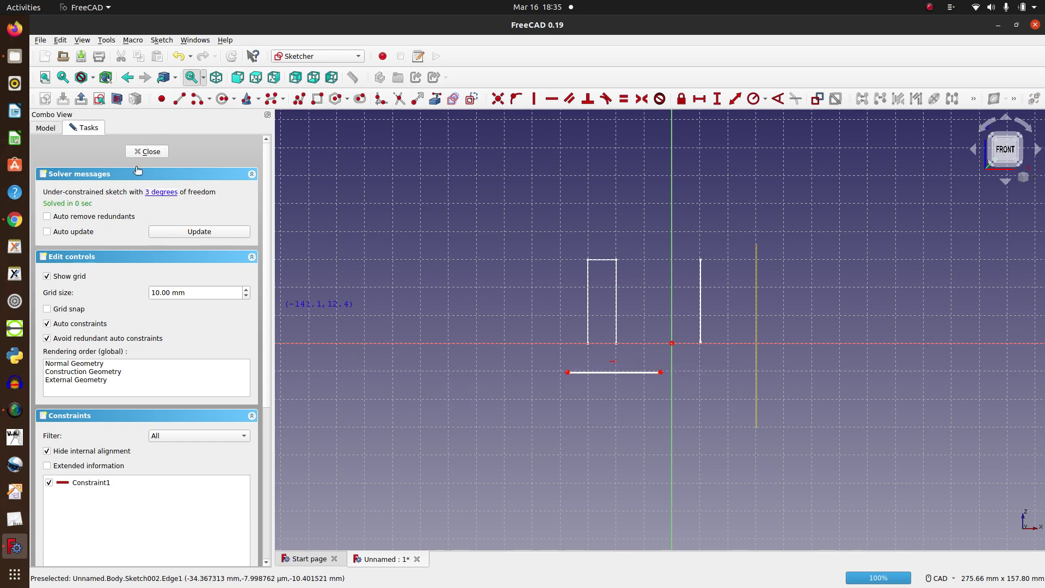
{"action": "left_click", "coordinate": [154, 152]}
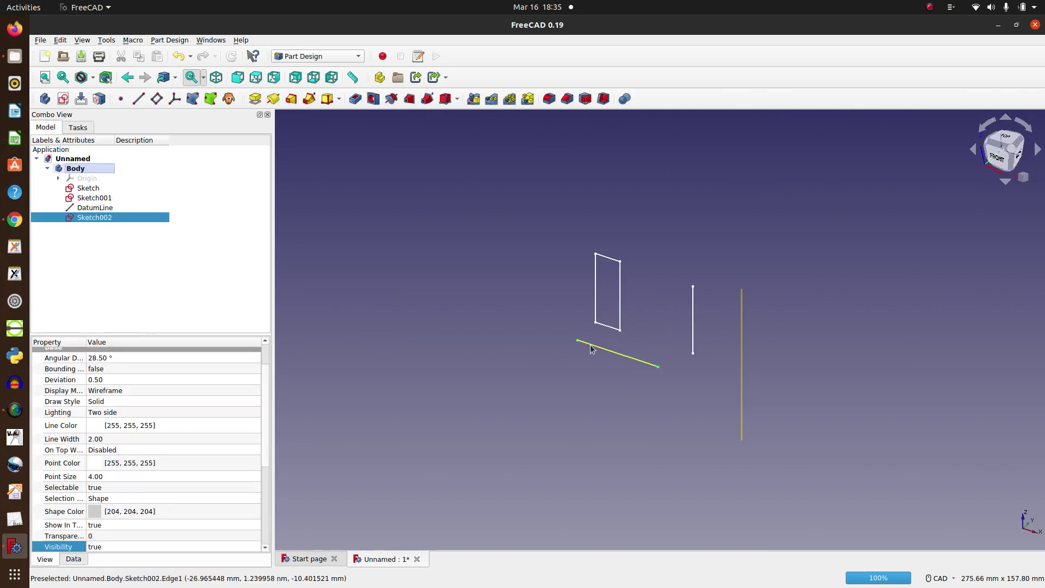
- Start a revolution of the rectangle sketch about the third sketch's horizontal line
{"action": "left_click", "coordinate": [78, 195]}
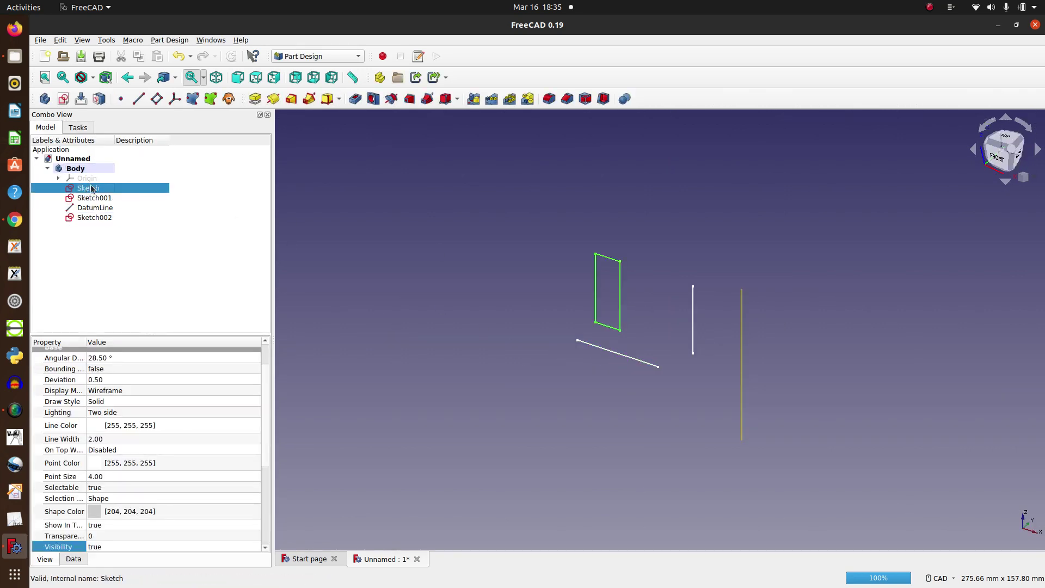
{"action": "left_click", "coordinate": [272, 100]}
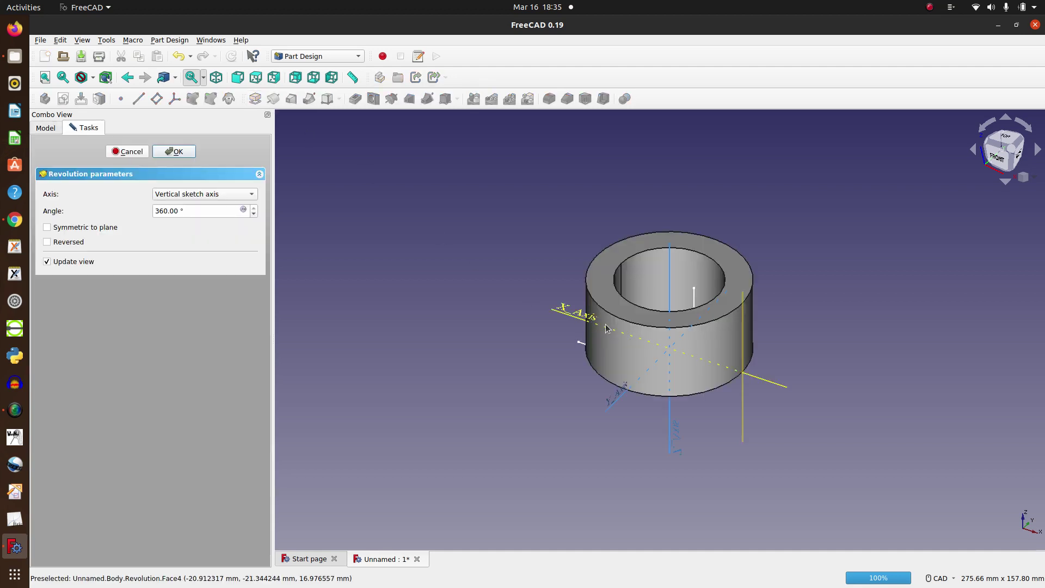
{"action": "left_click", "coordinate": [581, 344]}
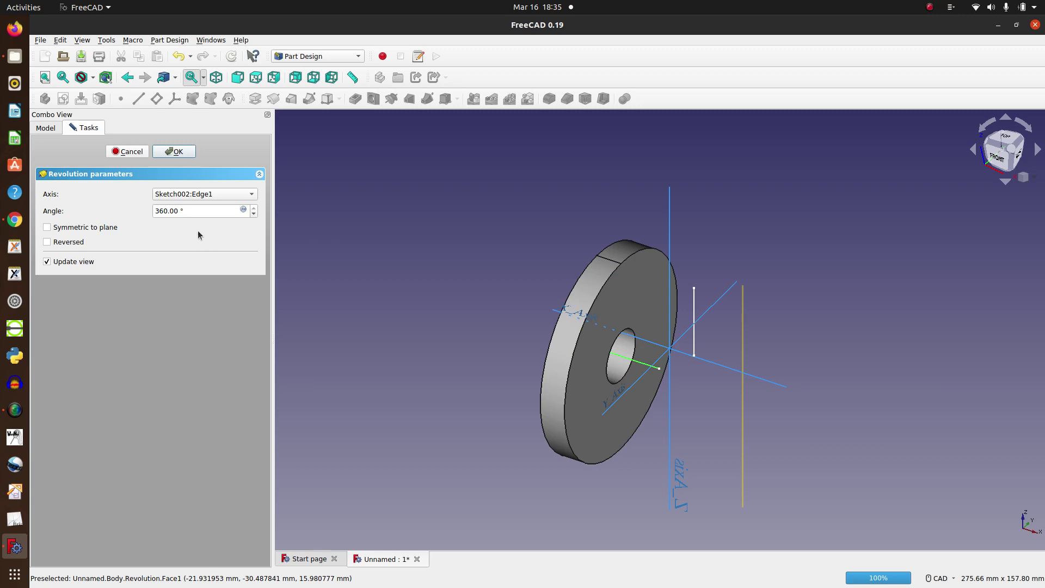
- Try a revolution angle of 270° for the rectangle
{"action": "left_click_drag", "start_coordinate": [188, 211], "coordinate": [131, 208]}
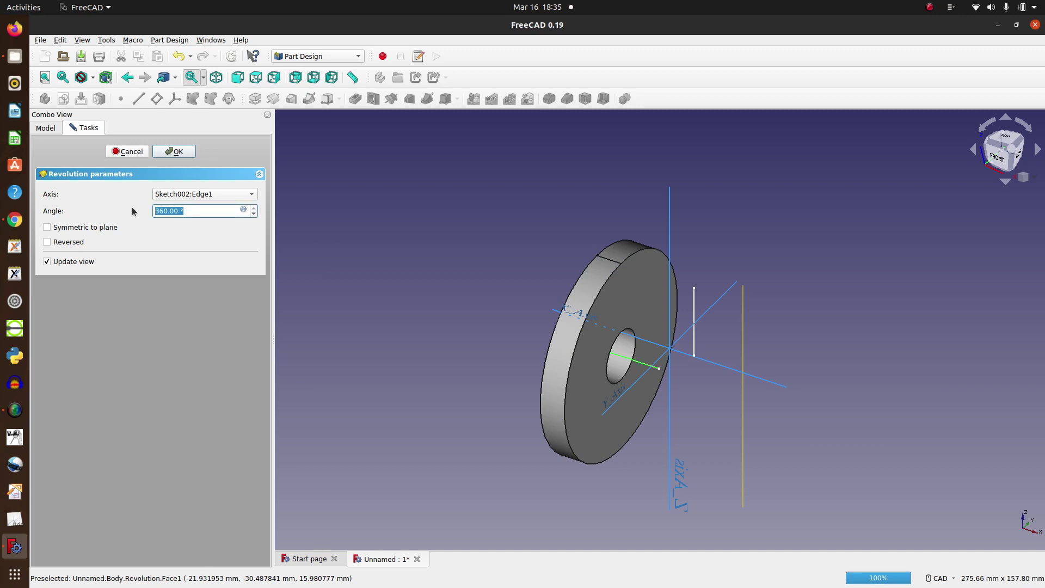
{"action": "type", "text": "2"}
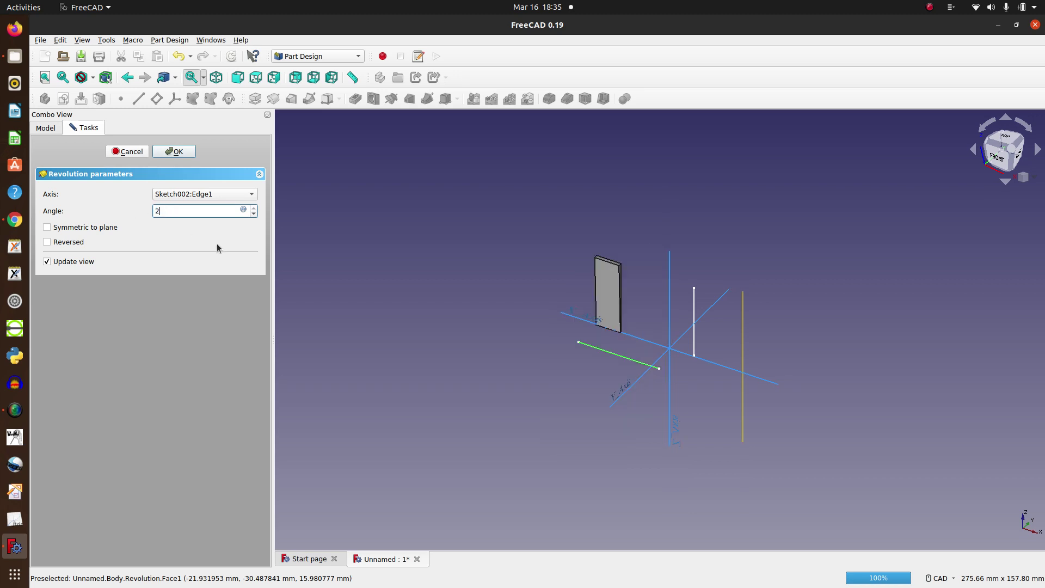
{"action": "type", "text": "70"}
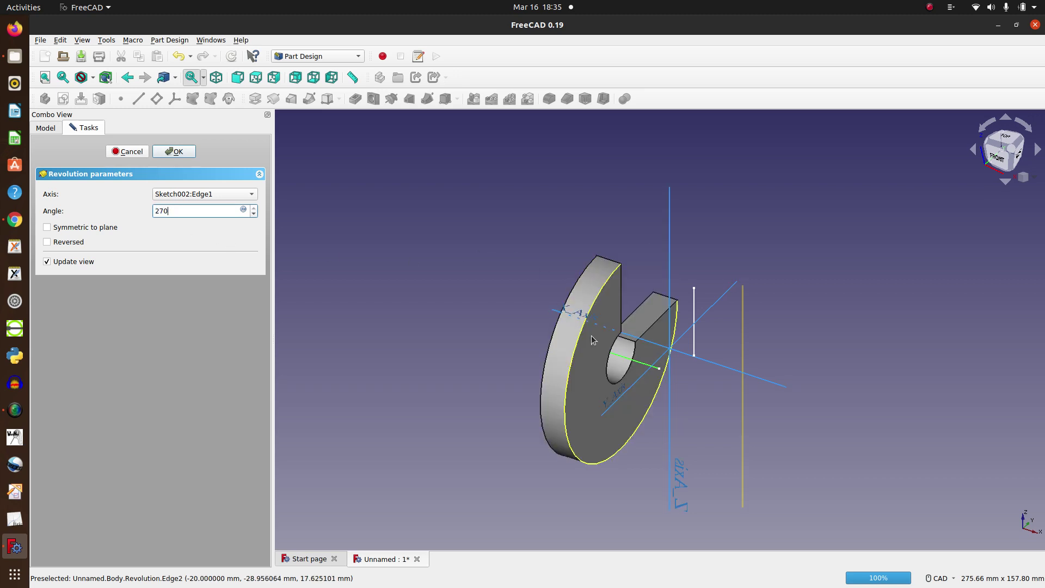
- Set the revolution angle to 180° and inspect the half-turn preview up close
{"action": "left_click_drag", "start_coordinate": [175, 208], "coordinate": [129, 210]}
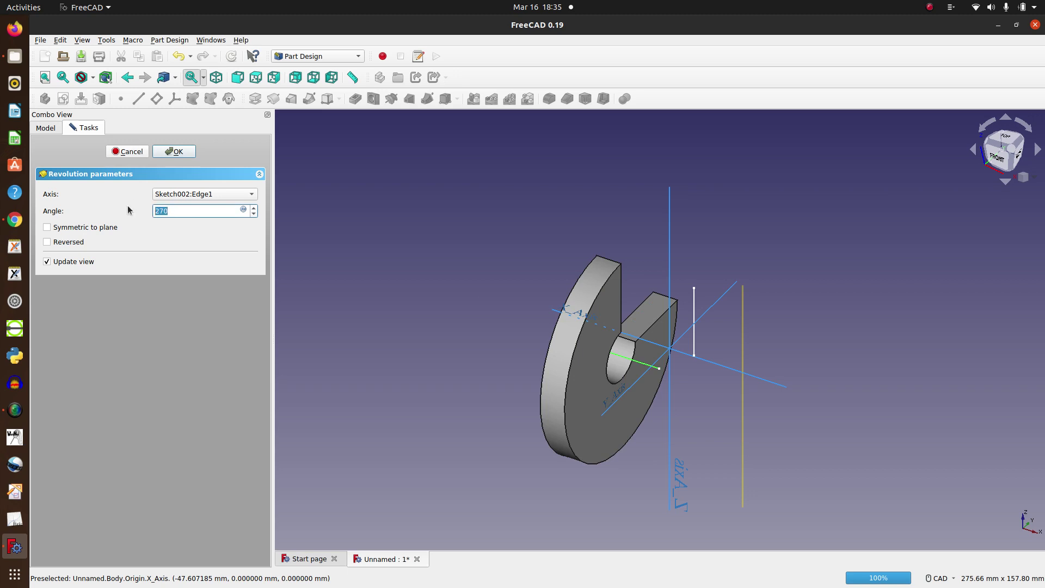
{"action": "type", "text": "180"}
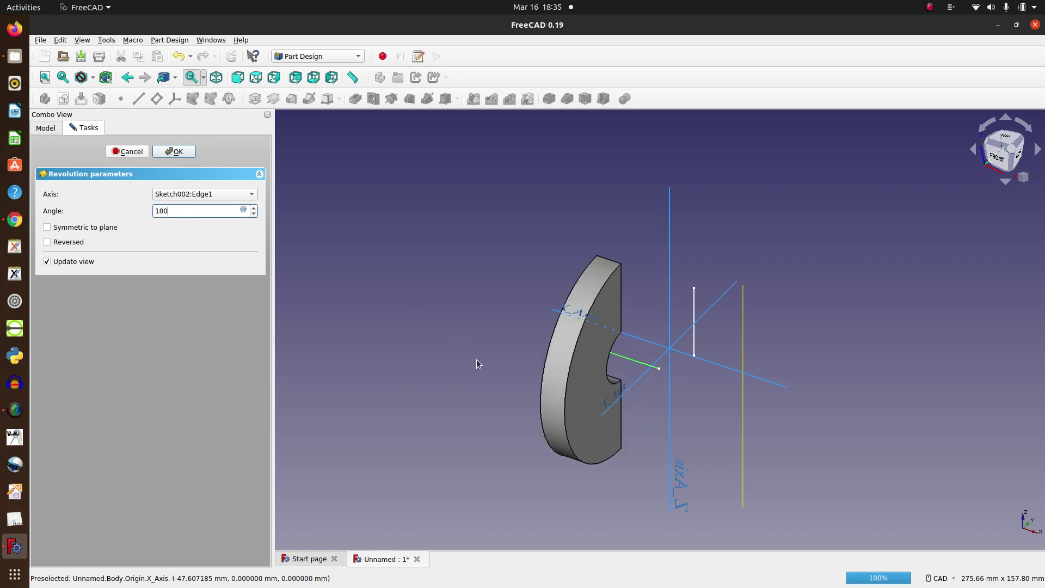
{"action": "scroll", "coordinate": [545, 389], "scroll_direction": "up", "scroll_amount": 5}
{"action": "scroll", "coordinate": [490, 381], "scroll_direction": "down", "scroll_amount": 3}
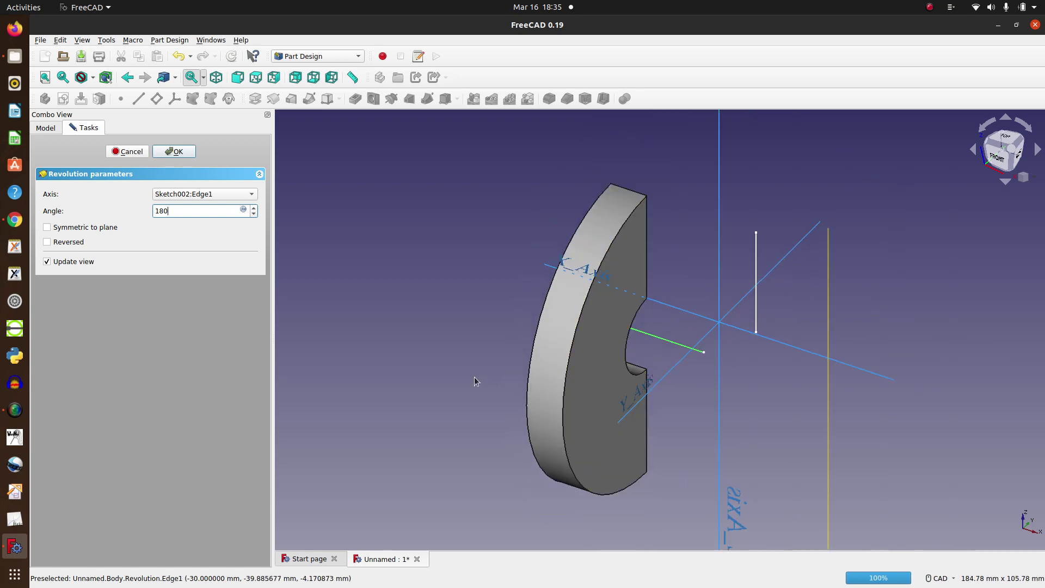
{"action": "scroll", "coordinate": [458, 382], "scroll_direction": "up", "scroll_amount": 2}
{"action": "scroll", "coordinate": [441, 382], "scroll_direction": "down", "scroll_amount": 1}
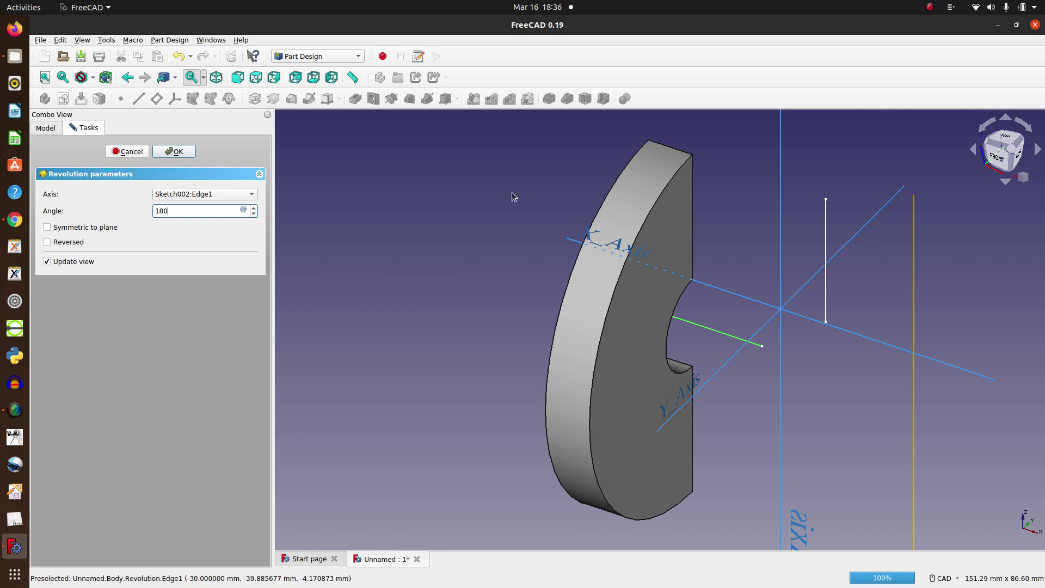
{"action": "left_click", "coordinate": [928, 9]}
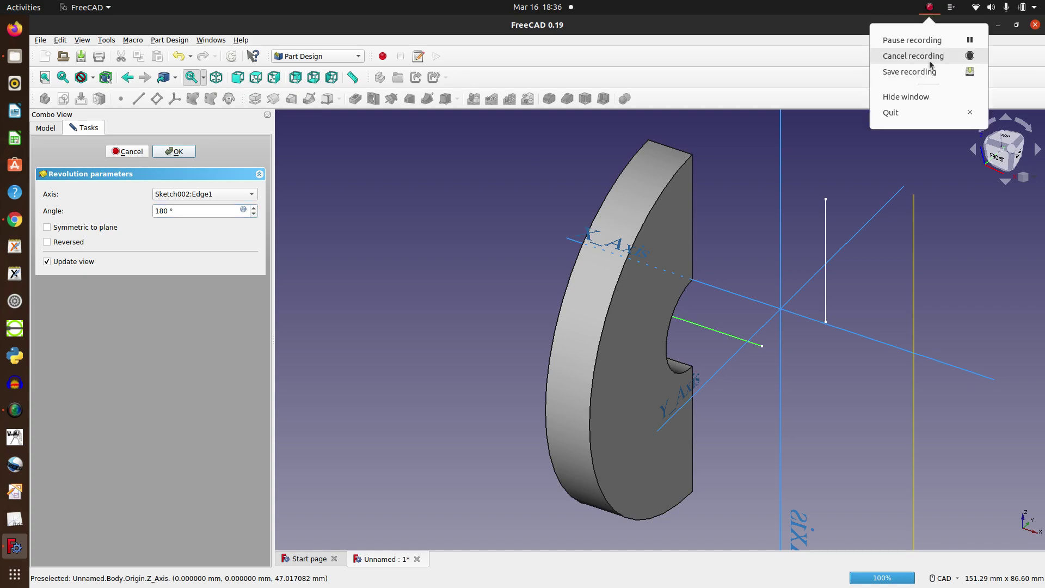